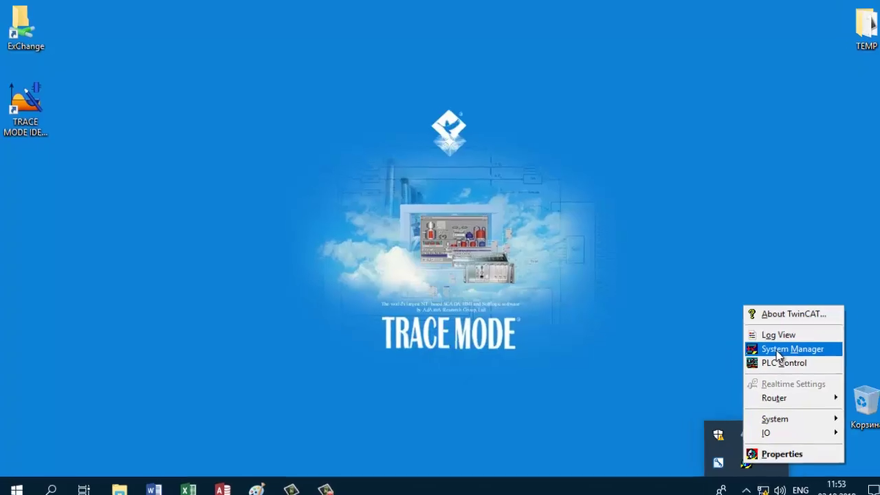
Open TwinCAT System Manager, expand the I/O devices down to the terminals of Device 2 (EtherCAT), and return to the system configuration settings.
{"action": "left_click", "coordinate": [762, 343]}
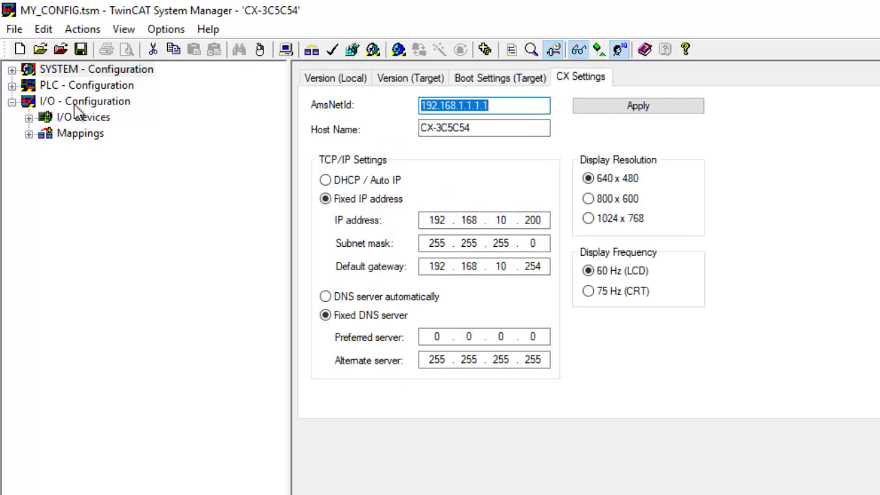
{"action": "left_click", "coordinate": [28, 117]}
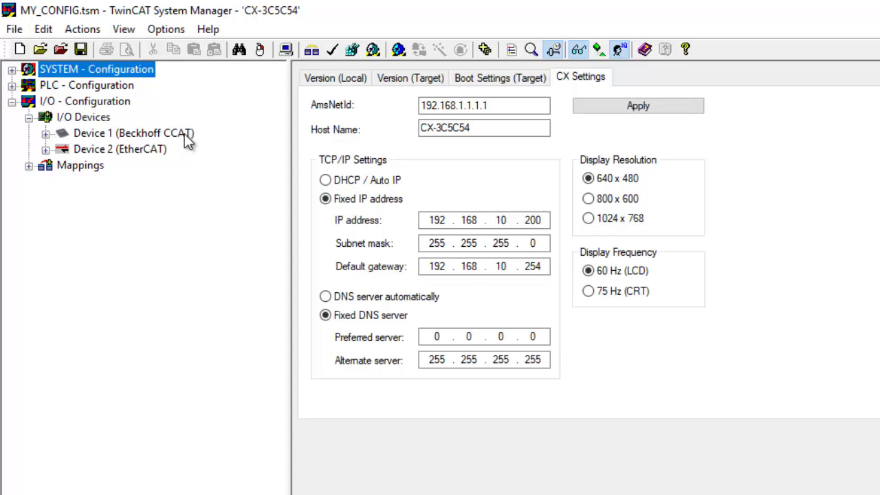
{"action": "left_click", "coordinate": [121, 150]}
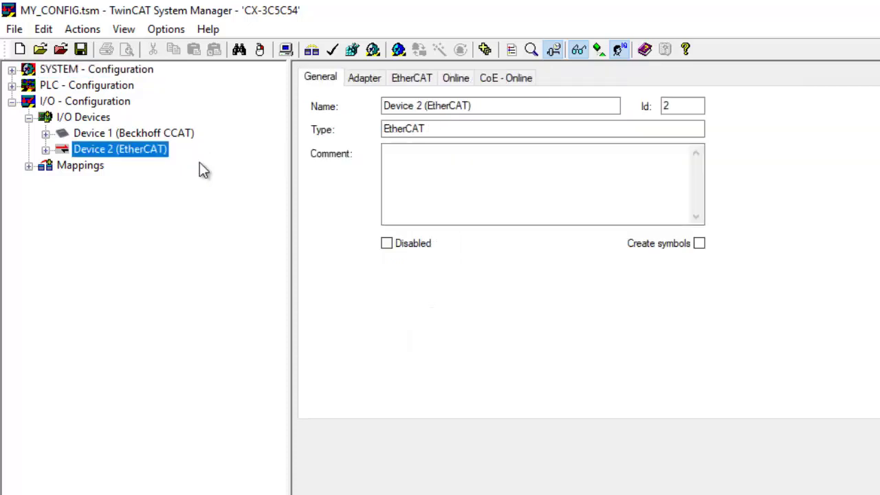
{"action": "left_click", "coordinate": [46, 150]}
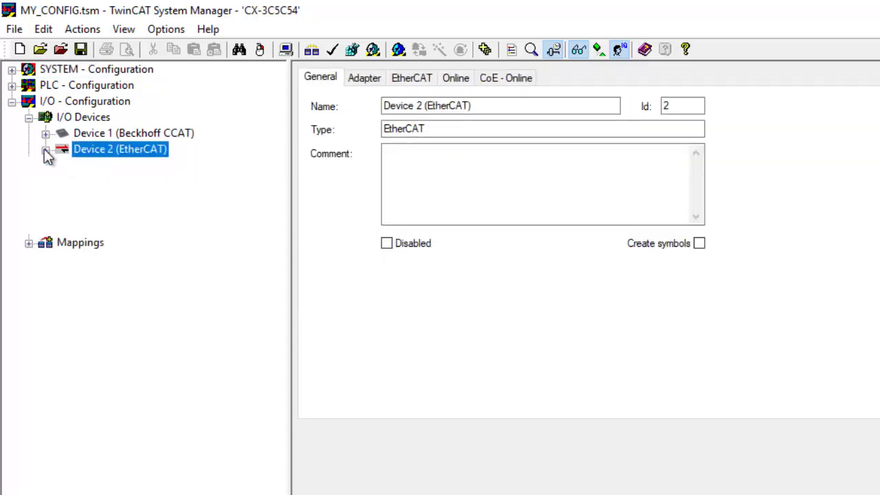
{"action": "left_click", "coordinate": [62, 245]}
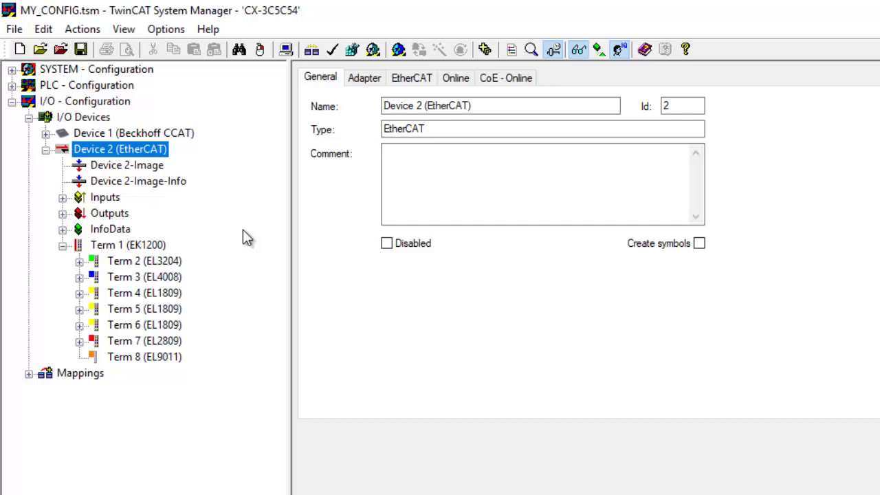
{"action": "left_click", "coordinate": [114, 71]}
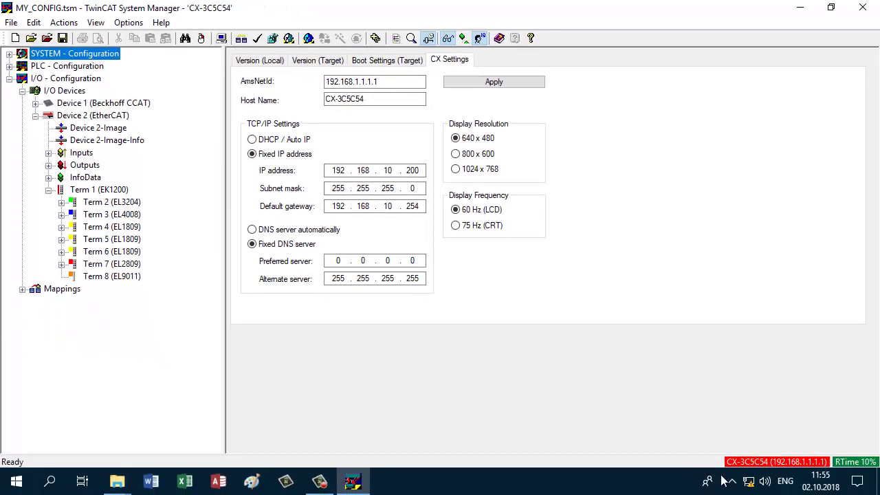
Switch to TwinCAT PLC Control, rebuild the whole MY_PROG project and save it.
{"action": "left_click", "coordinate": [731, 482]}
{"action": "right_click", "coordinate": [731, 455]}
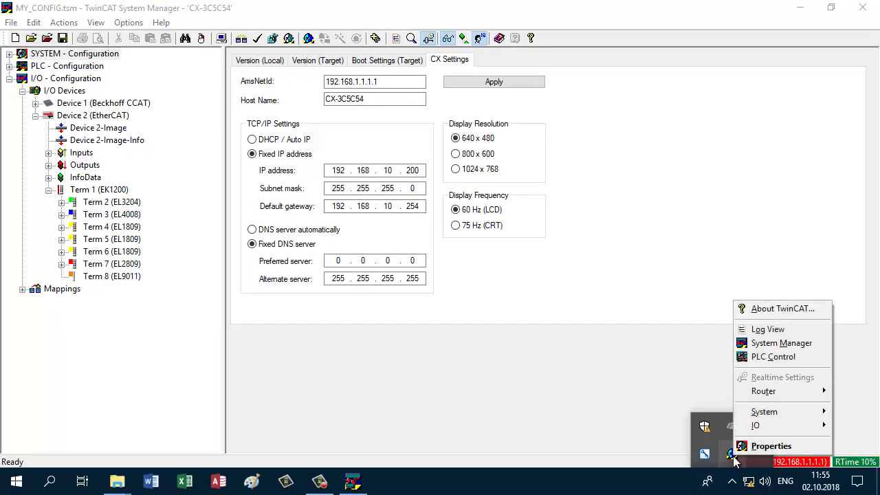
{"action": "left_click", "coordinate": [759, 356]}
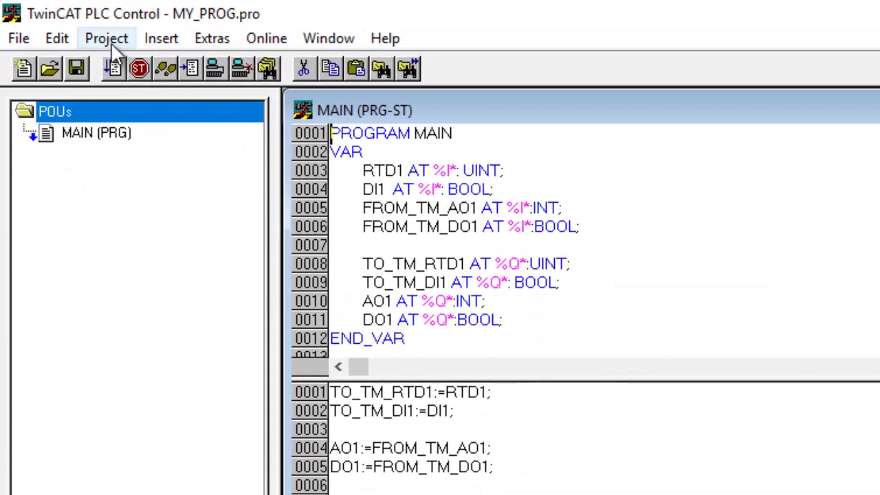
{"action": "left_click", "coordinate": [107, 39]}
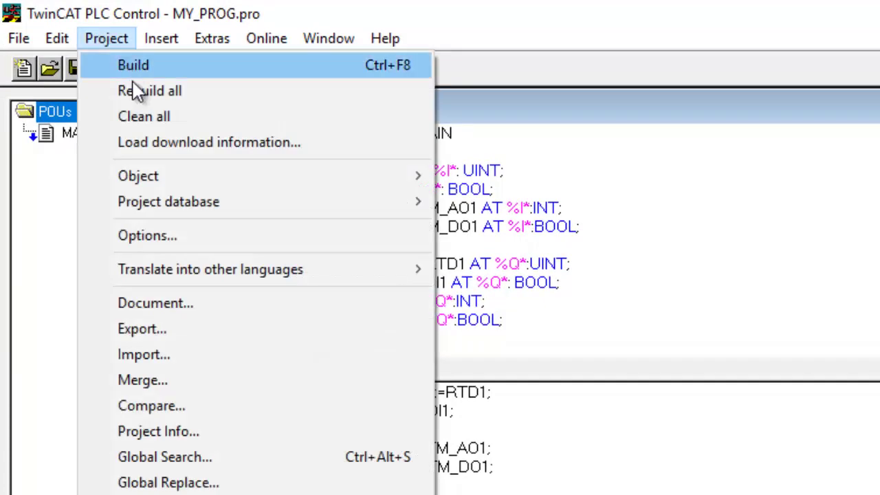
{"action": "left_click", "coordinate": [139, 90]}
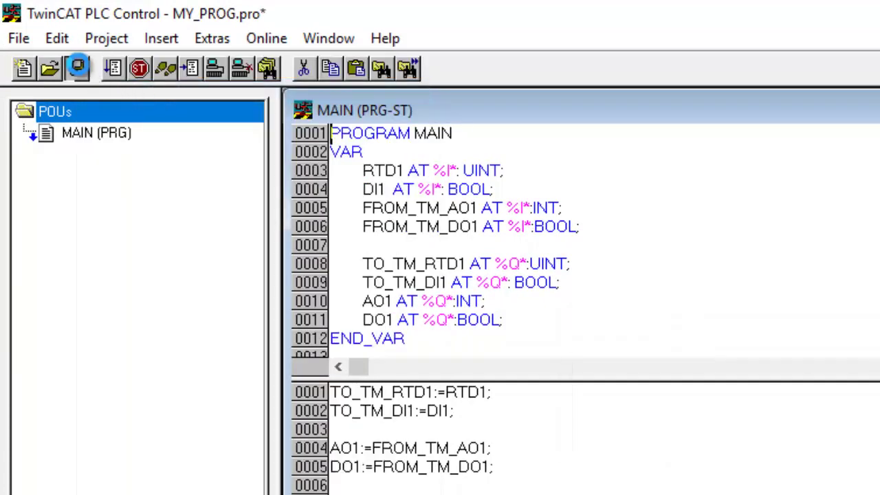
{"action": "left_click", "coordinate": [76, 68]}
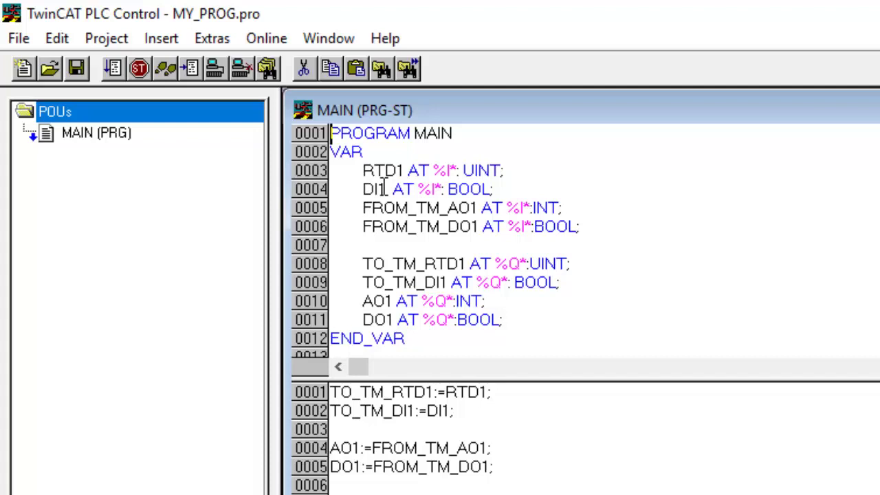
Examine the declarations of the input and output variables in the MAIN program.
{"action": "mouse_move", "coordinate": [382, 189]}
{"action": "mouse_move", "coordinate": [473, 212]}
{"action": "mouse_move", "coordinate": [477, 227]}
{"action": "mouse_move", "coordinate": [462, 264]}
{"action": "mouse_move", "coordinate": [448, 282]}
{"action": "mouse_move", "coordinate": [390, 303]}
{"action": "mouse_move", "coordinate": [392, 319]}
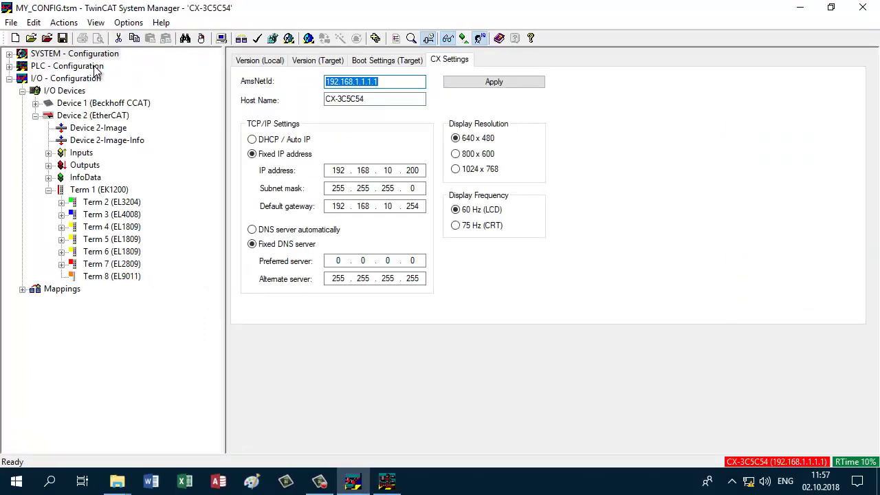
In TwinCAT System Manager, expand MY_PROG in the PLC configuration to list the inputs and outputs of its Standard task.
{"action": "left_click", "coordinate": [10, 66]}
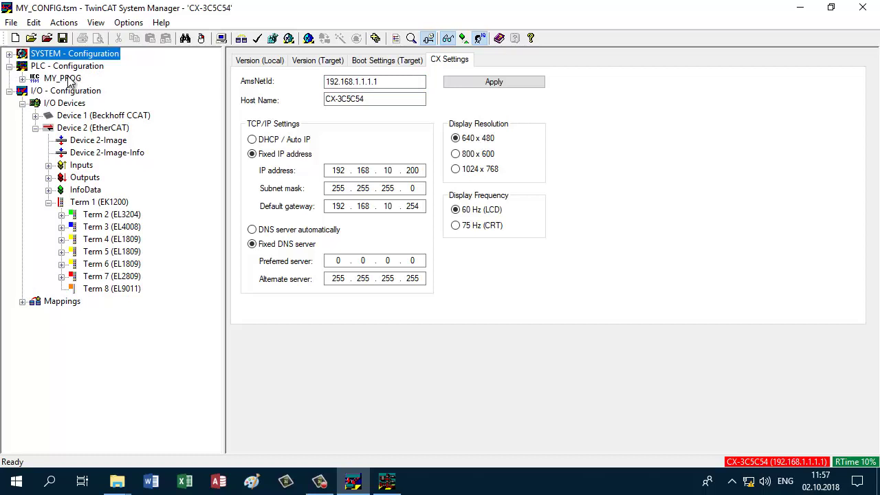
{"action": "left_click", "coordinate": [22, 79]}
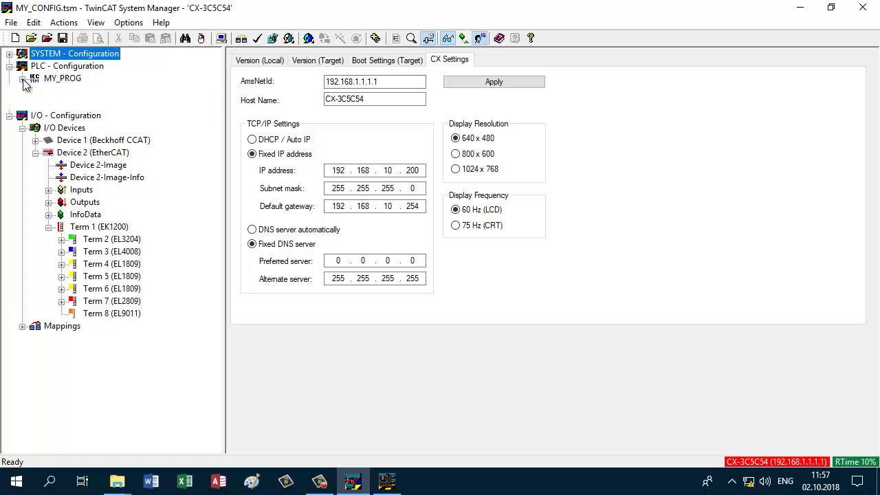
{"action": "left_click", "coordinate": [36, 104]}
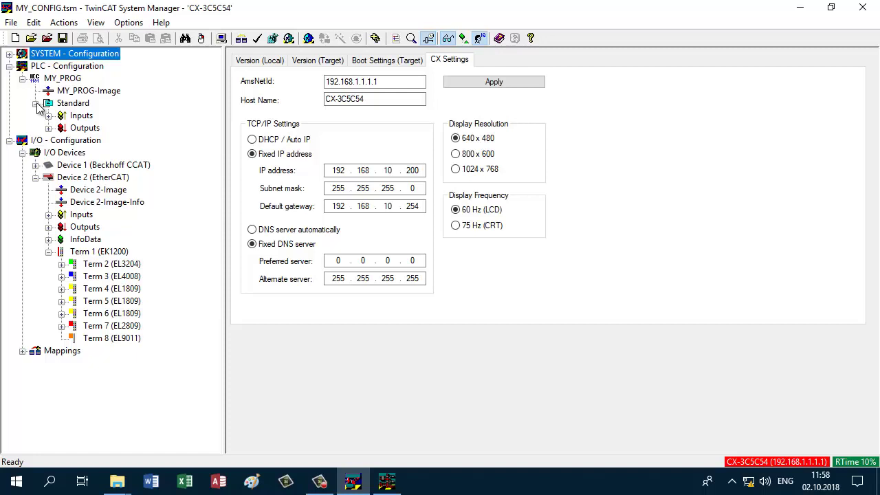
{"action": "left_click", "coordinate": [48, 127]}
{"action": "left_click", "coordinate": [48, 116]}
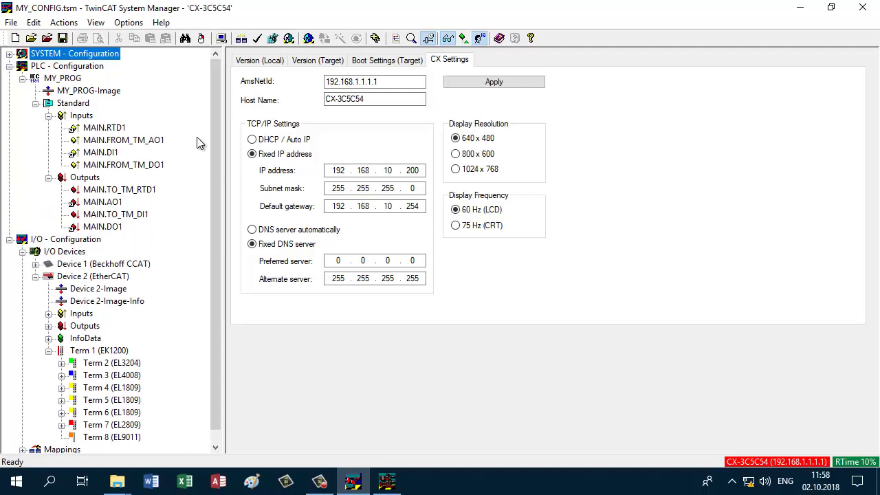
Link MAIN.RTD1 to the channel 1 Value of Term 2 (EL3204) and MAIN.DI1 to the first Input of Term 4 (EL1809).
{"action": "left_click", "coordinate": [114, 129]}
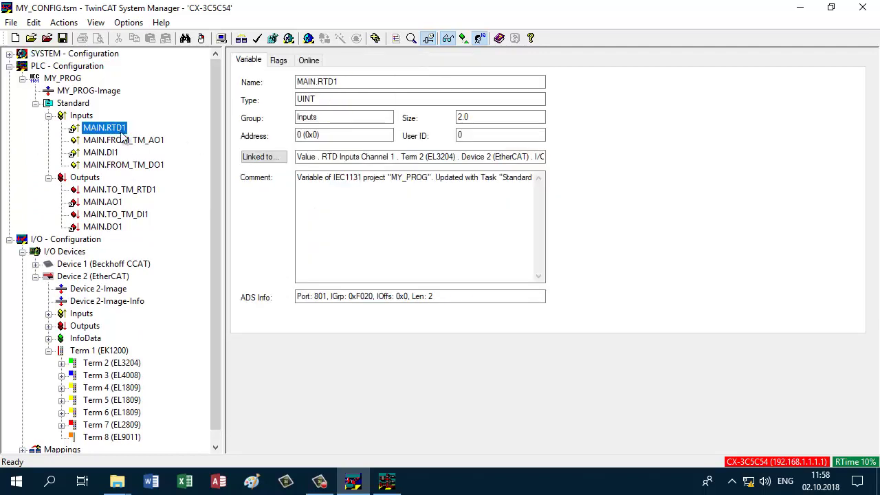
{"action": "left_click", "coordinate": [267, 160]}
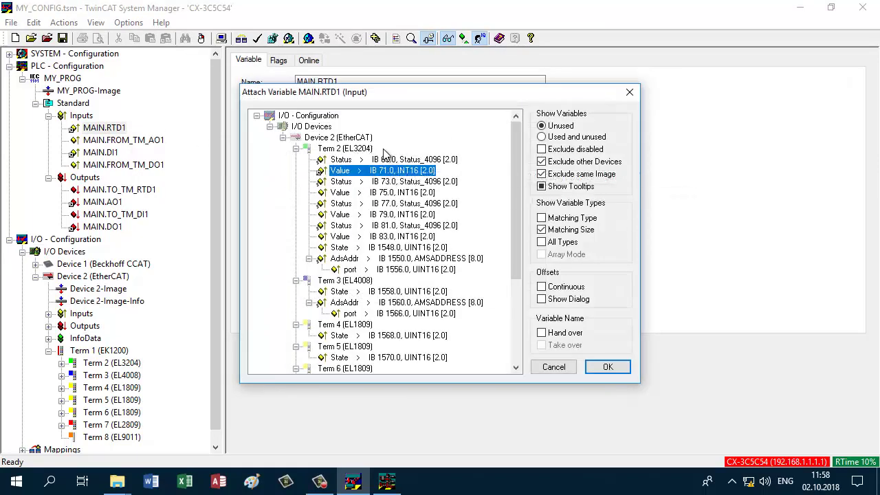
{"action": "left_click", "coordinate": [607, 366]}
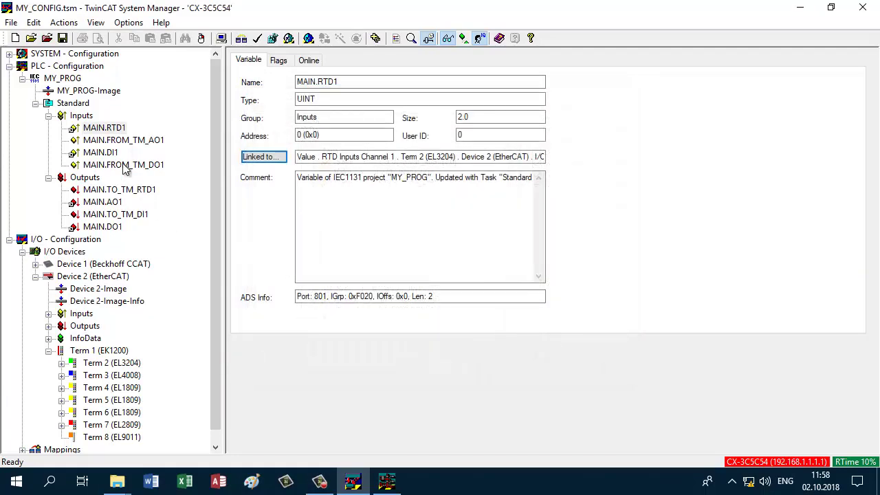
{"action": "left_click", "coordinate": [103, 153]}
{"action": "left_click", "coordinate": [263, 156]}
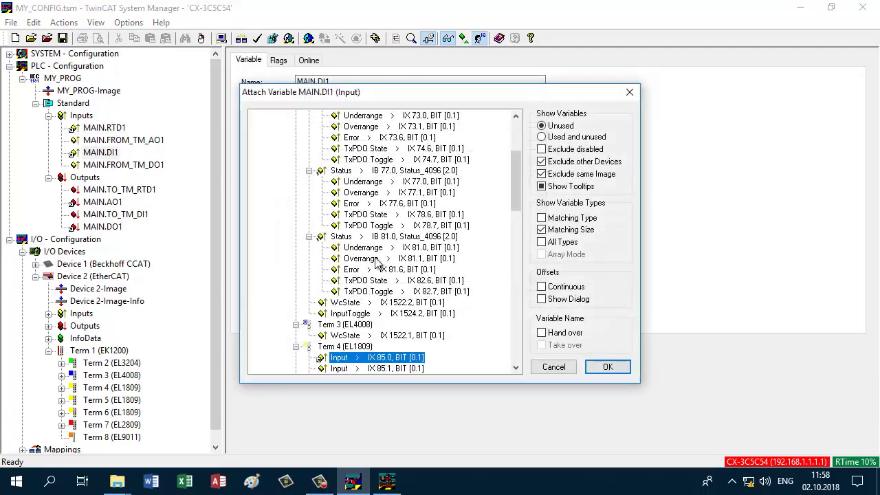
{"action": "left_click_drag", "start_coordinate": [520, 189], "coordinate": [523, 243]}
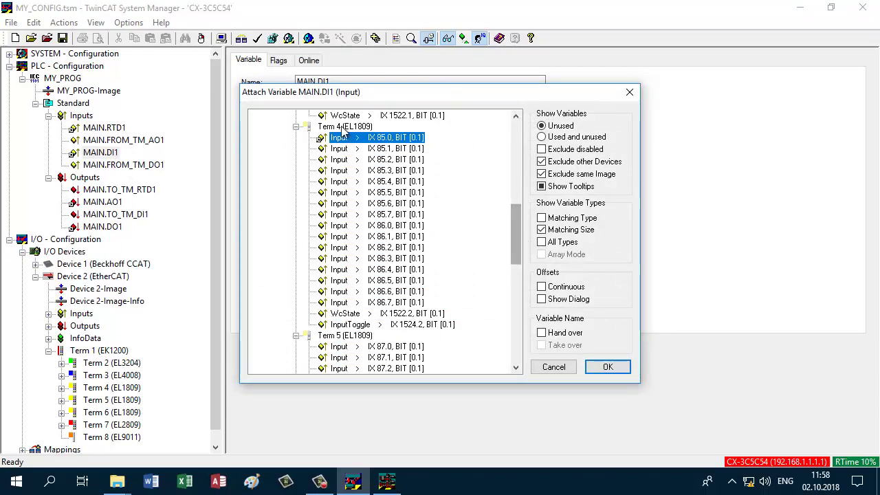
{"action": "left_click", "coordinate": [617, 371]}
Link MAIN.AO1 to the channel 1 Analog output of Term 3 (EL4008) and MAIN.DO1 to the channel 1 Output of Term 7 (EL2809).
{"action": "left_click", "coordinate": [112, 202]}
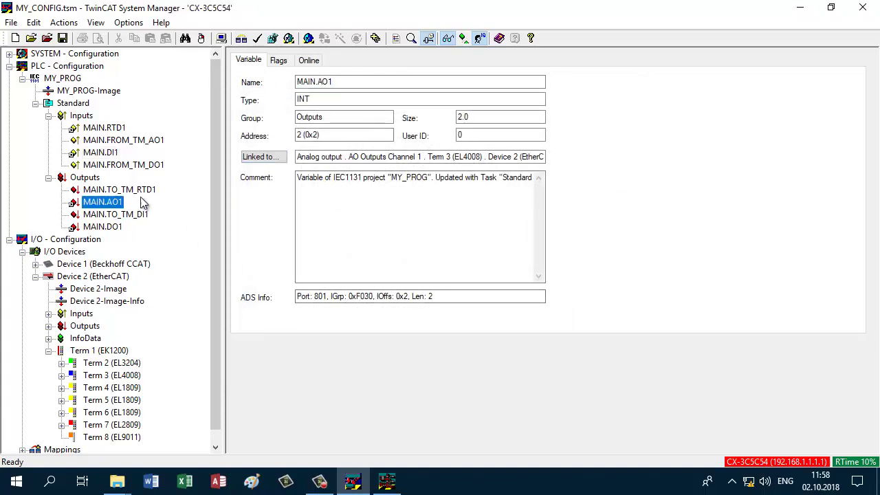
{"action": "left_click", "coordinate": [262, 157]}
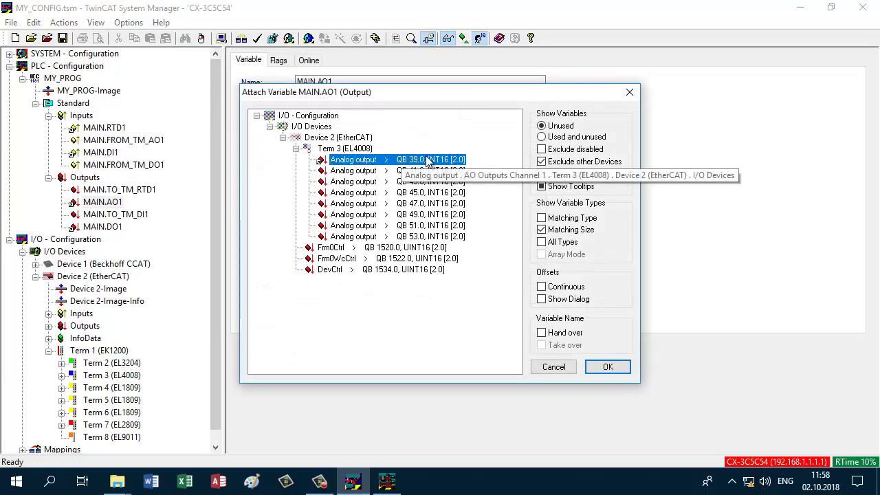
{"action": "left_click", "coordinate": [609, 366]}
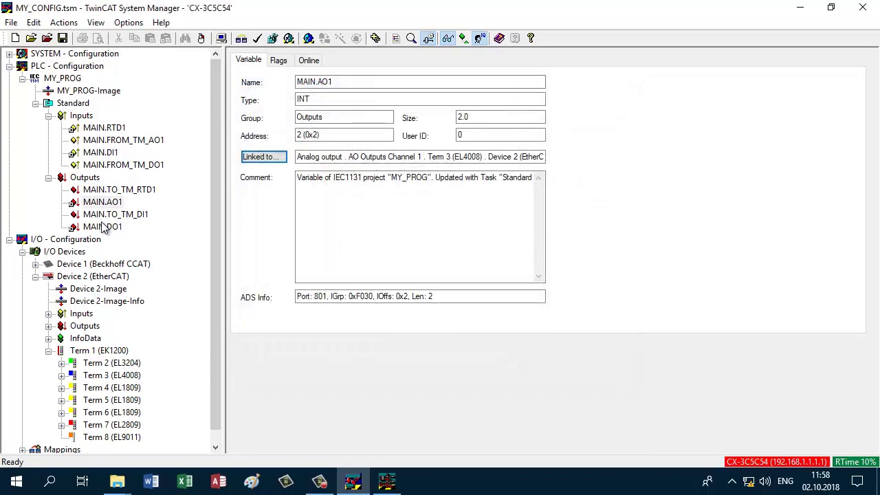
{"action": "left_click", "coordinate": [109, 228]}
{"action": "left_click", "coordinate": [262, 157]}
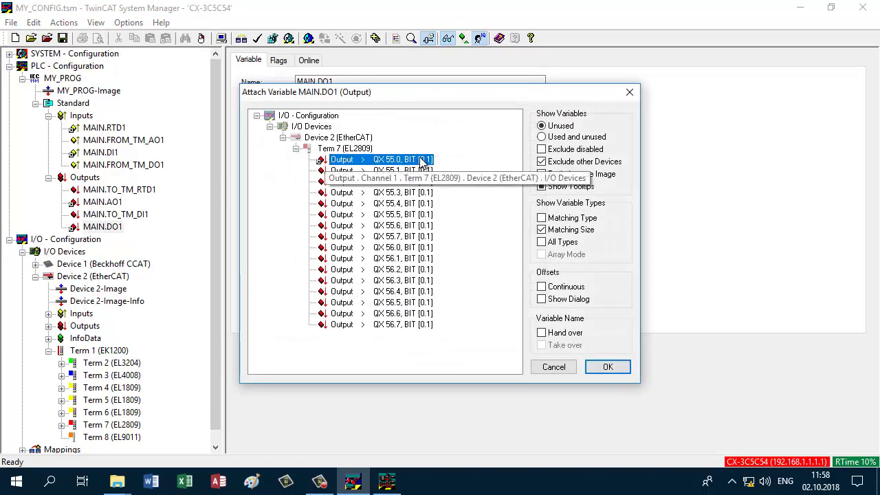
{"action": "left_click", "coordinate": [611, 366]}
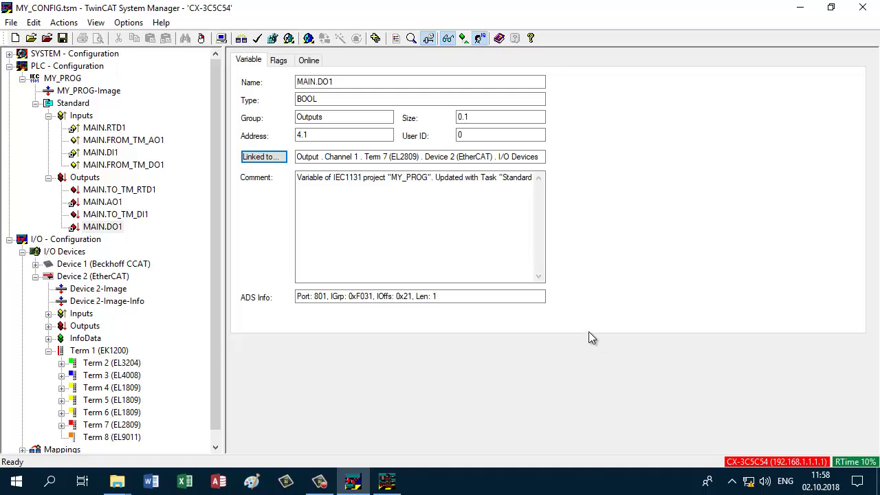
View the properties of the output variable MAIN.TO_TM_RTD1, including its type and ADS info.
{"action": "left_click", "coordinate": [115, 192]}
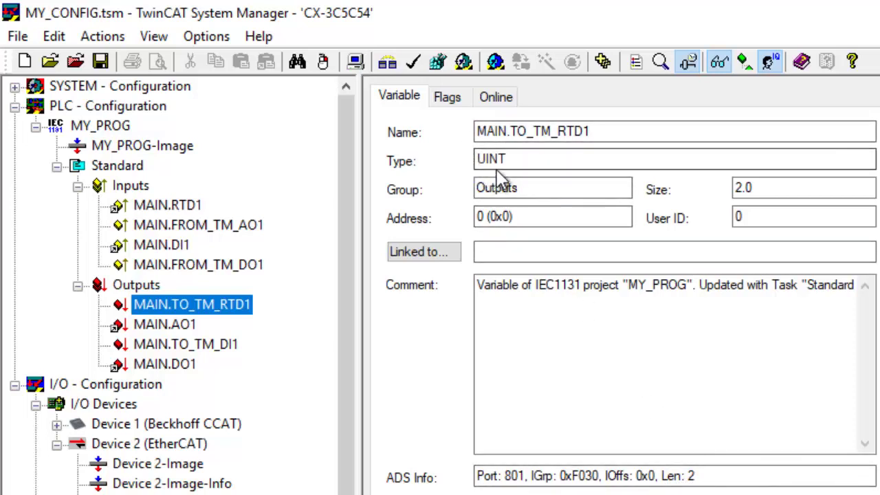
{"action": "left_click", "coordinate": [478, 161]}
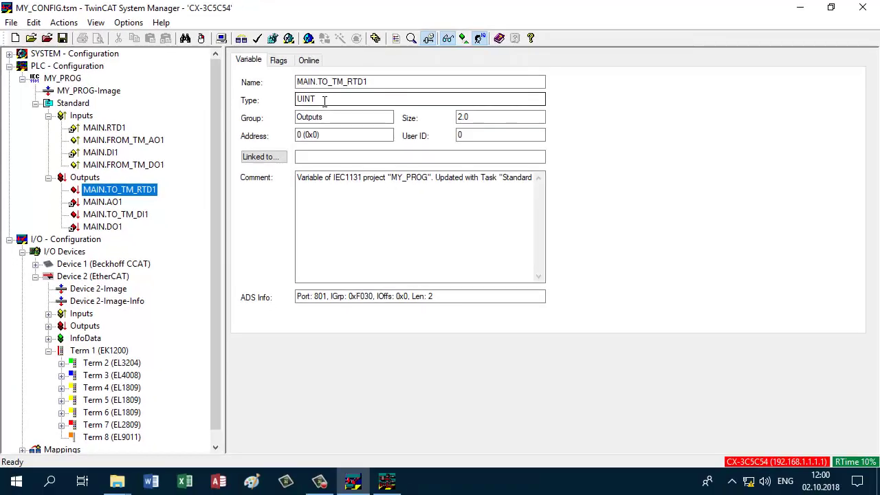
Generate the mappings between the MY_PROG Standard task and Device 2 (EtherCAT).
{"action": "left_click", "coordinate": [68, 25]}
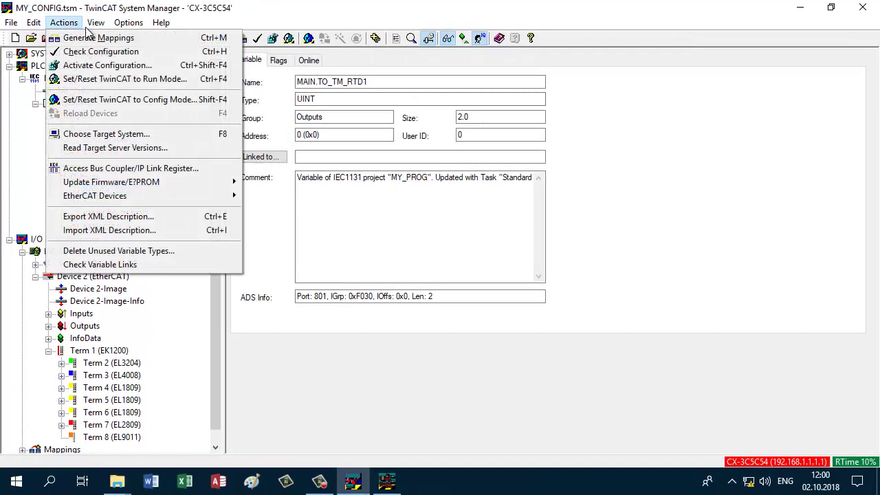
{"action": "left_click", "coordinate": [64, 22]}
{"action": "left_click", "coordinate": [64, 23]}
{"action": "left_click", "coordinate": [81, 38]}
Activate the configuration, overwriting the old one, and restart the TwinCAT system in Run Mode.
{"action": "left_click", "coordinate": [64, 23]}
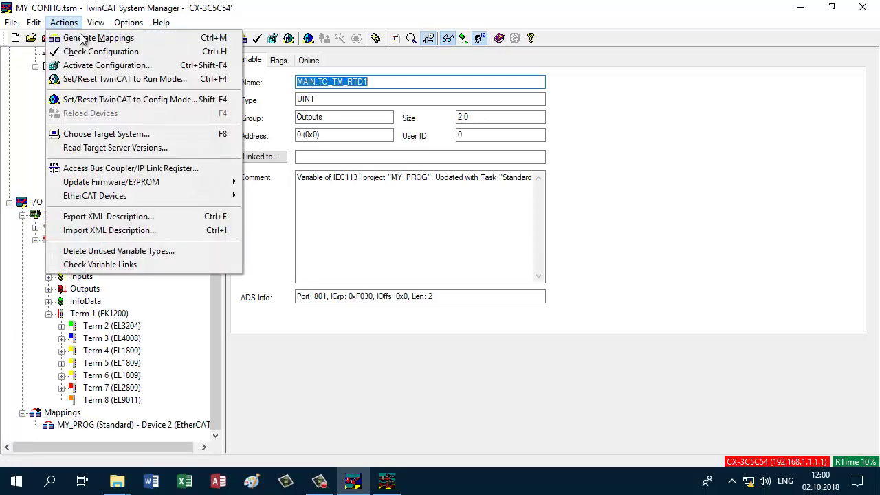
{"action": "left_click", "coordinate": [100, 66]}
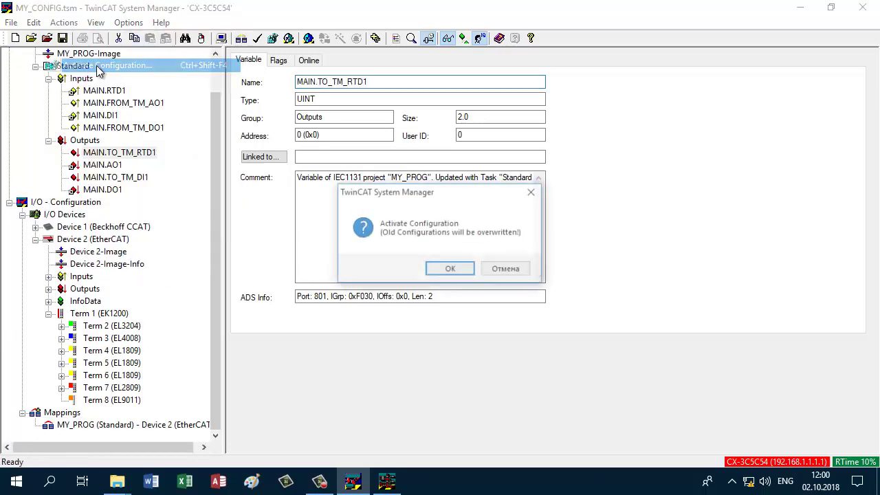
{"action": "left_click", "coordinate": [445, 271]}
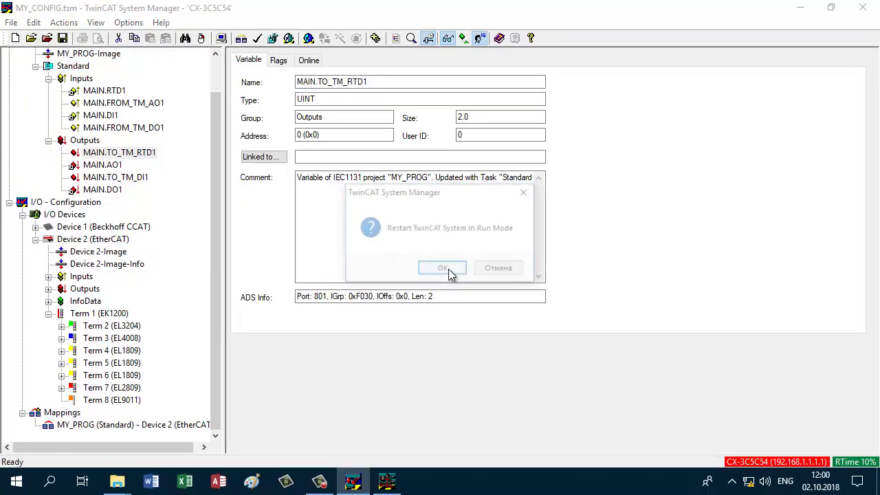
{"action": "left_click", "coordinate": [446, 270]}
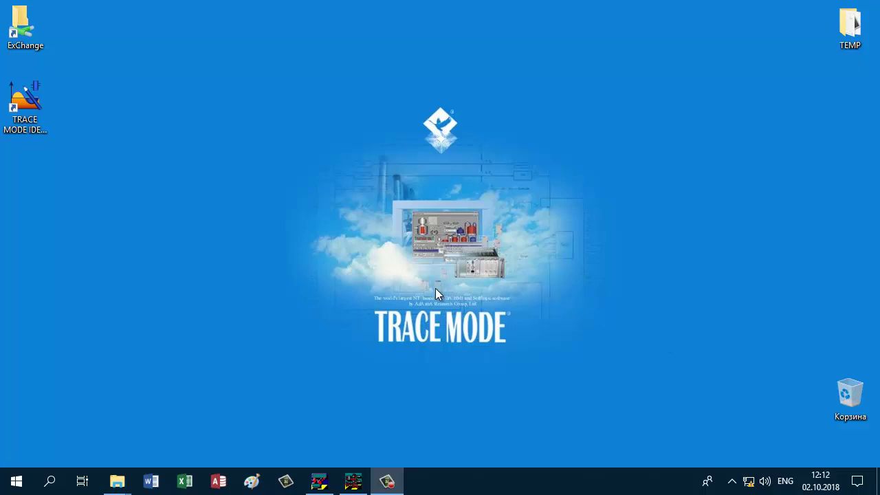
Start the TRACE MODE 6 development environment and create a new project.
{"action": "double_click", "coordinate": [28, 105]}
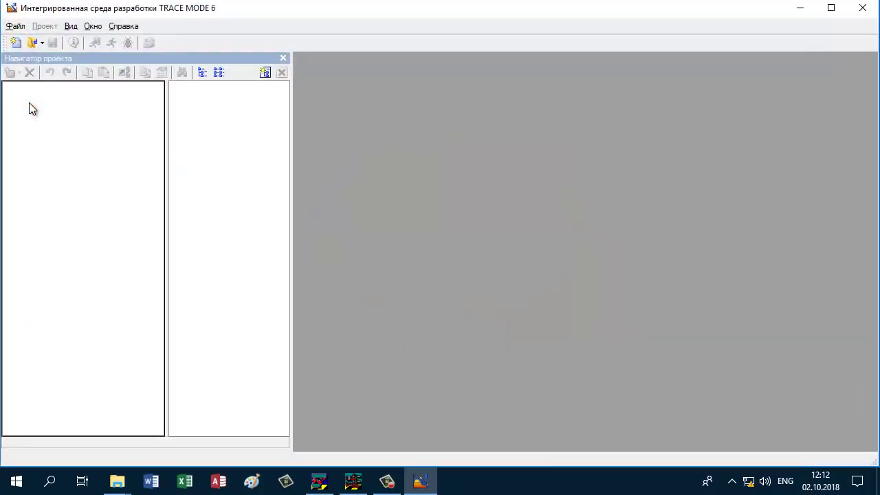
{"action": "left_click", "coordinate": [21, 60]}
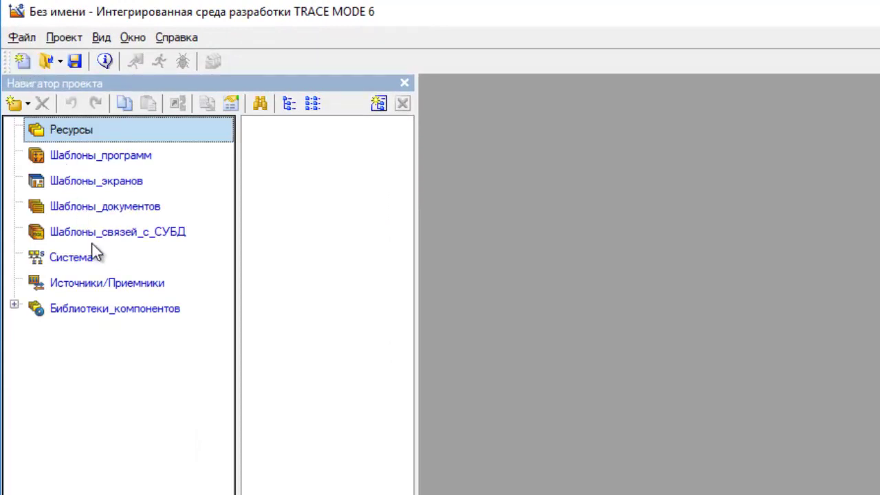
Create a MODBUS group under Источники/Приемники and name it MODBUS_TCP.
{"action": "left_click", "coordinate": [112, 288]}
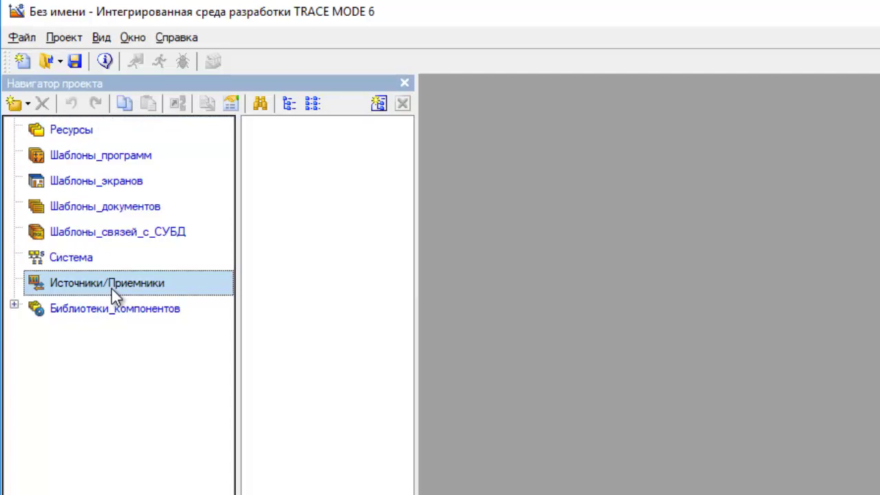
{"action": "right_click", "coordinate": [111, 288]}
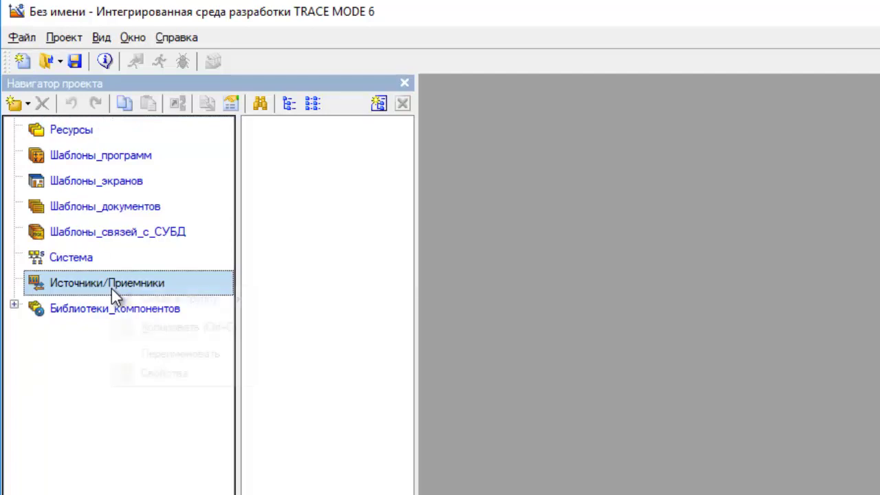
{"action": "mouse_move", "coordinate": [233, 299]}
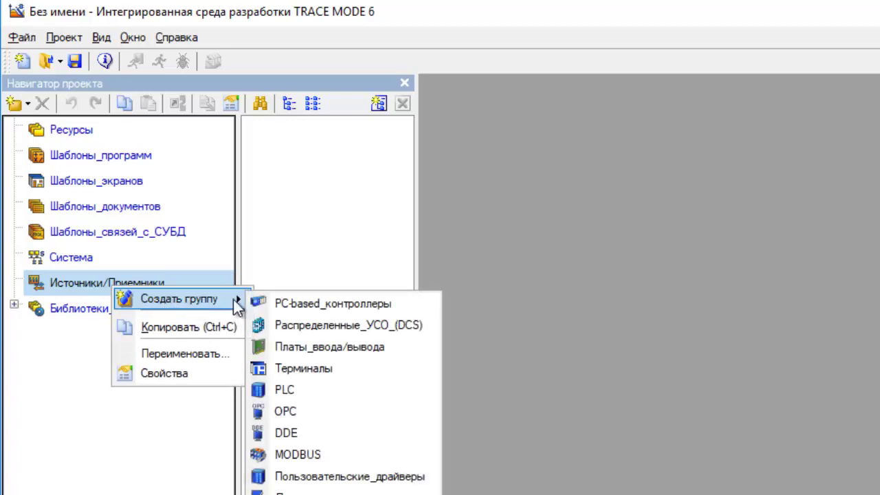
{"action": "left_click", "coordinate": [358, 455]}
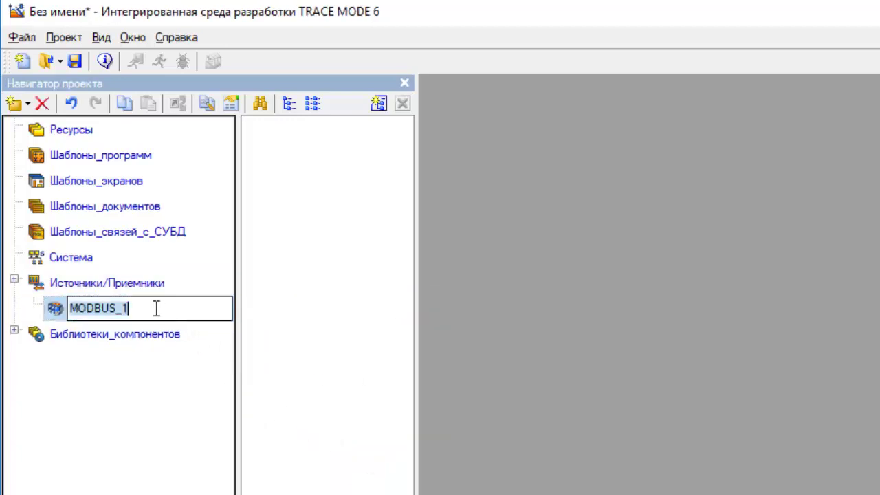
{"action": "left_click", "coordinate": [155, 311]}
{"action": "key", "text": "BackSpace"}
{"action": "type", "text": "TCP"}
{"action": "key", "text": "Return"}
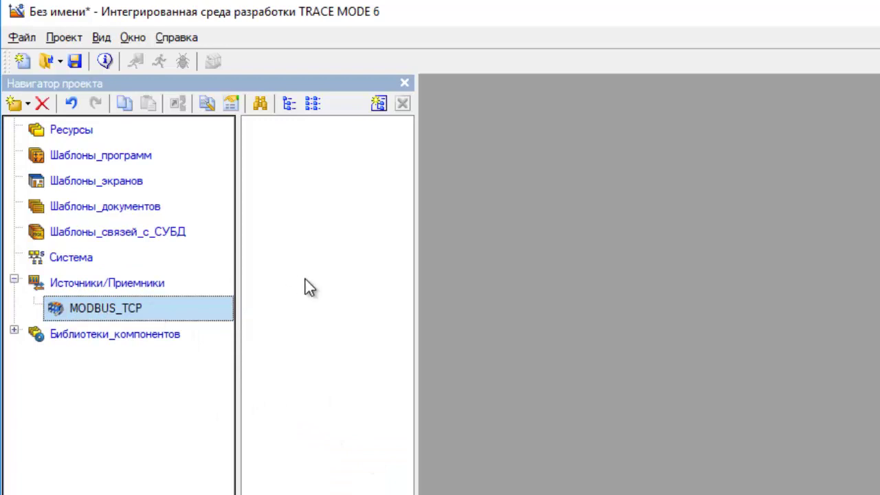
Create a Rin_Word(4) component in the MODBUS_TCP group and rename it Rin_Word(4)#1 RTD1.
{"action": "right_click", "coordinate": [261, 134]}
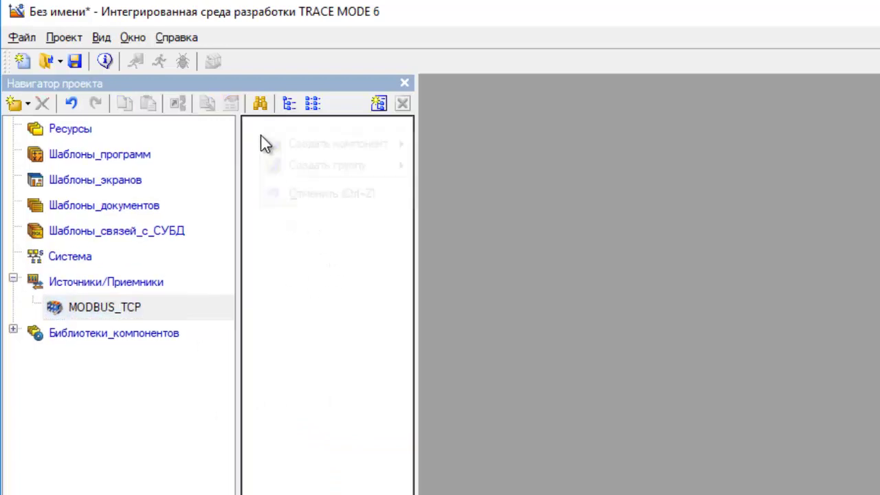
{"action": "mouse_move", "coordinate": [335, 144]}
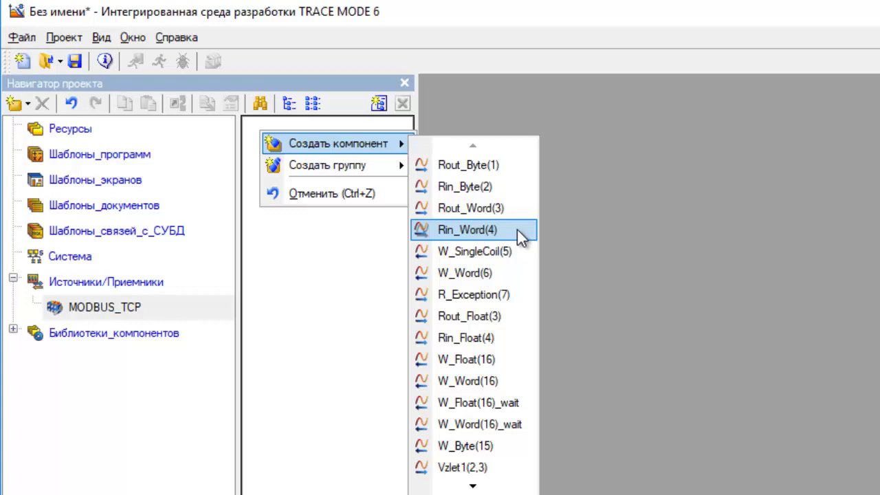
{"action": "left_click", "coordinate": [517, 229]}
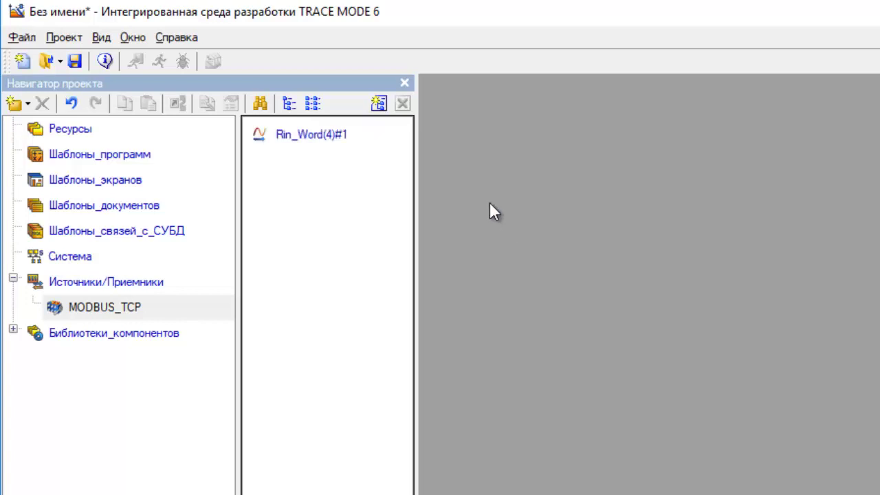
{"action": "double_click", "coordinate": [333, 141]}
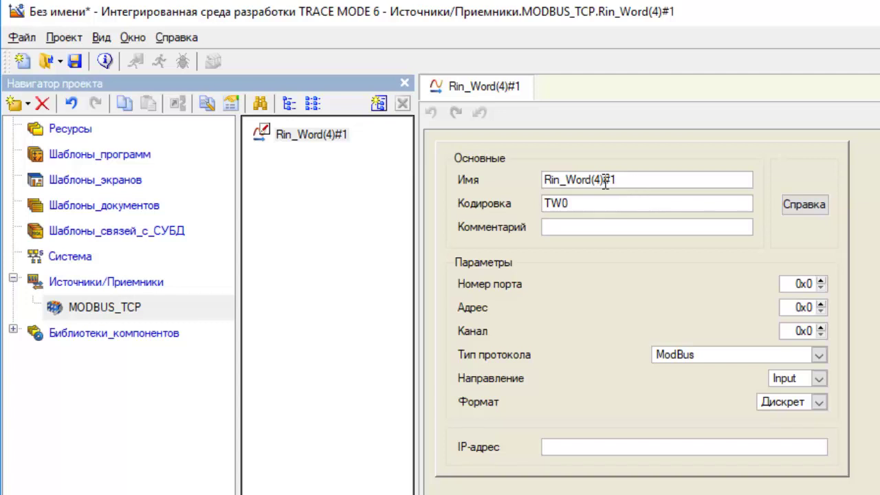
{"action": "left_click", "coordinate": [628, 181]}
{"action": "type", "text": "RTD1"}
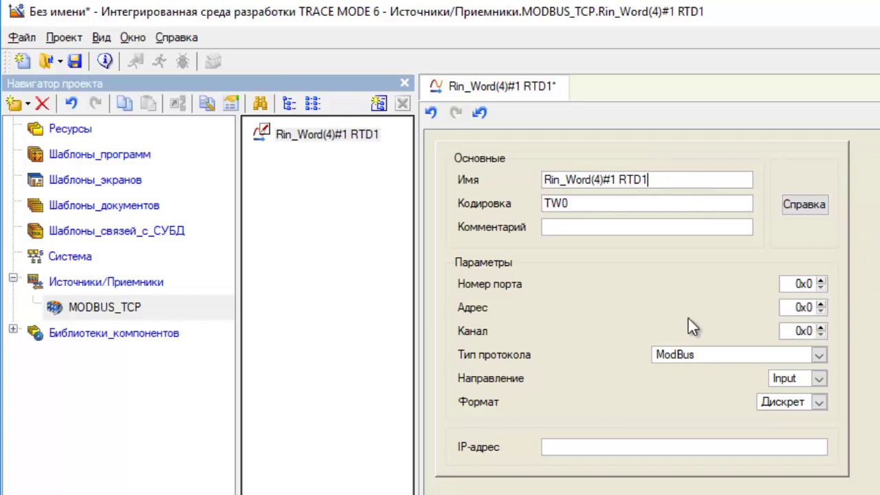
Configure the RTD1 component with address 0x1, protocol TCP/IP, format Аналог and IP address 192.168.10.200.
{"action": "left_click", "coordinate": [822, 303]}
{"action": "left_click", "coordinate": [817, 354]}
{"action": "key", "text": "Escape"}
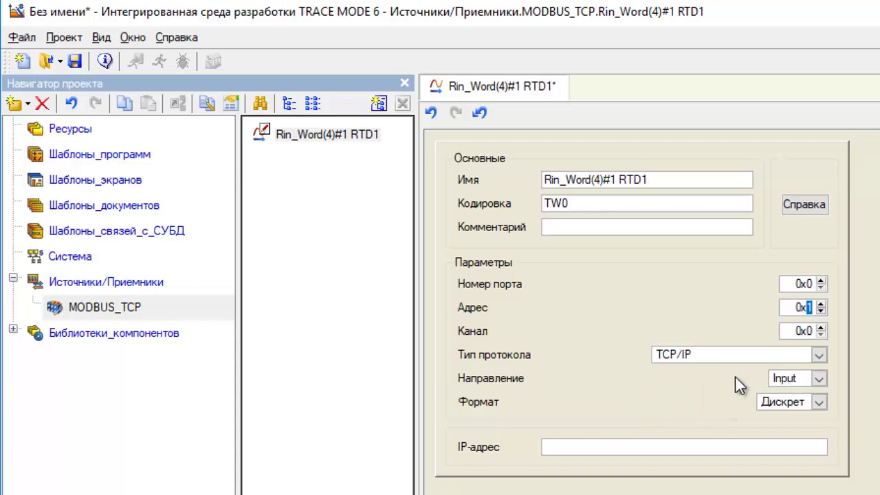
{"action": "left_click", "coordinate": [819, 401]}
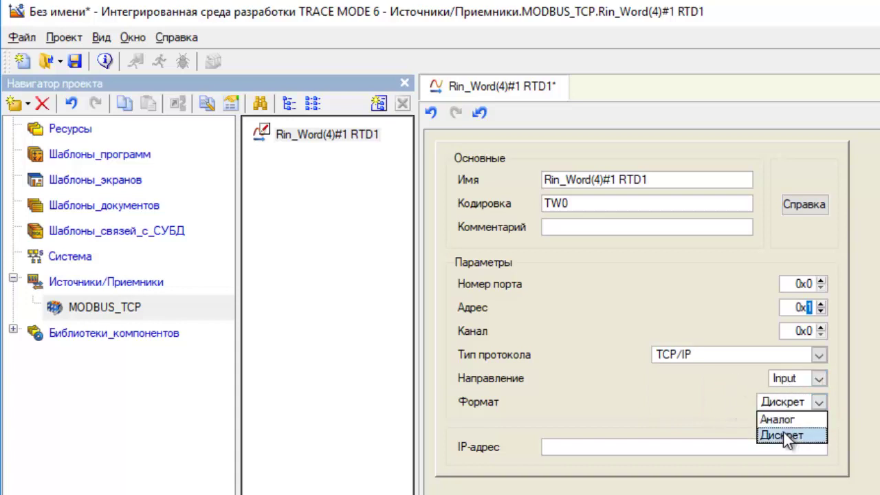
{"action": "left_click", "coordinate": [780, 416]}
{"action": "left_click", "coordinate": [593, 445]}
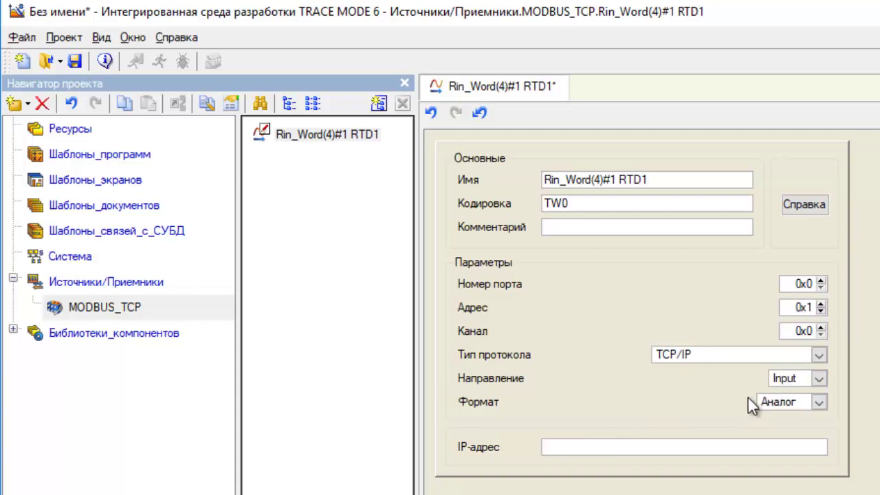
{"action": "type", "text": "192.168.10.200"}
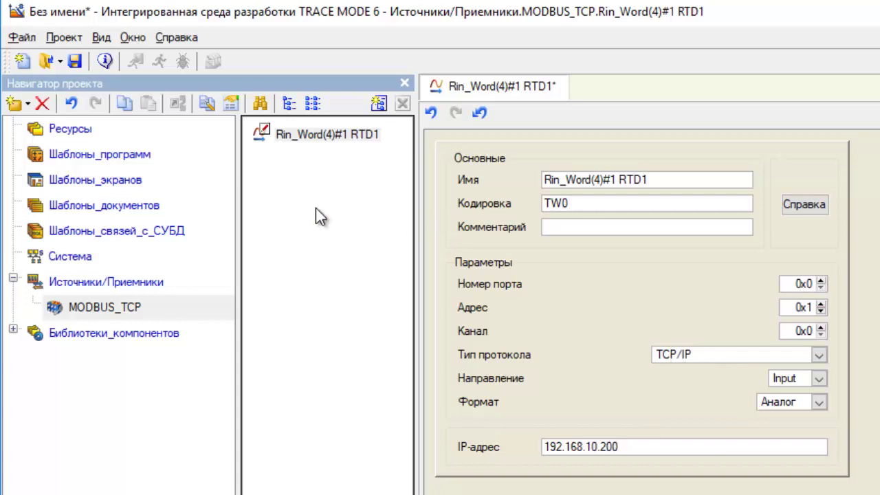
Create a Rin_Byte(2) component in the MODBUS_TCP group and rename it Rin_Byte(2)#2 DI1.
{"action": "right_click", "coordinate": [263, 157]}
{"action": "mouse_move", "coordinate": [303, 165]}
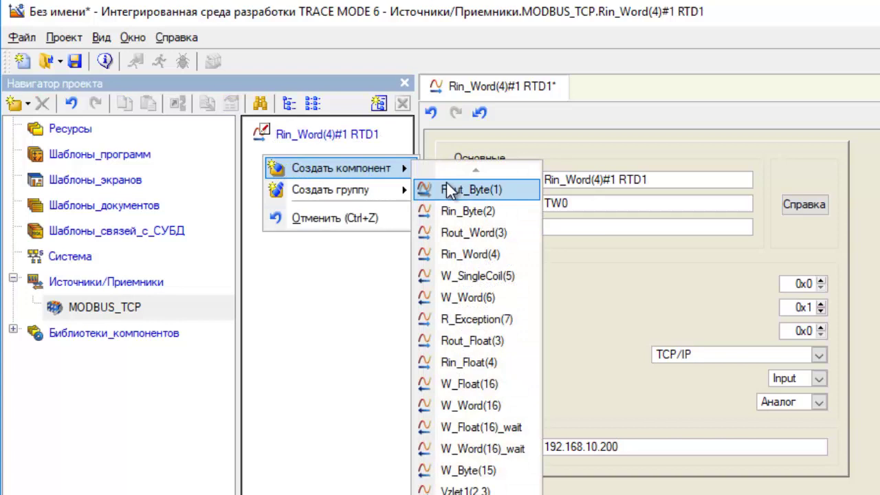
{"action": "left_click", "coordinate": [501, 212]}
{"action": "double_click", "coordinate": [305, 163]}
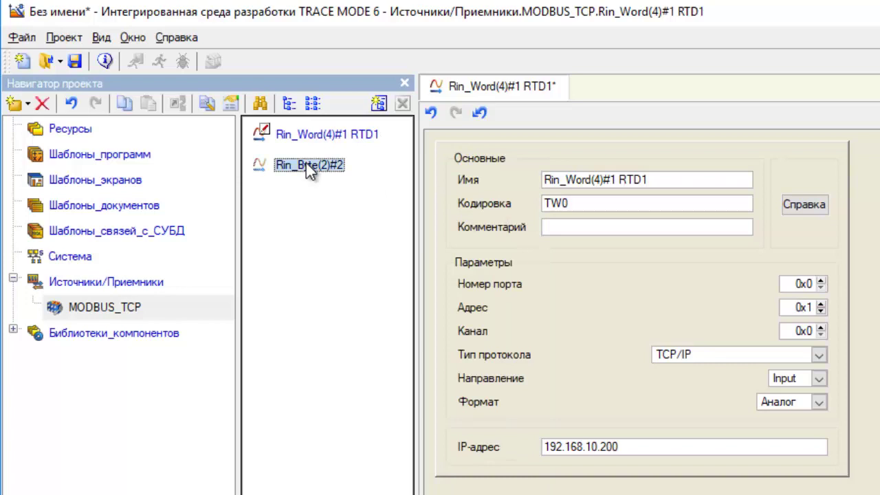
{"action": "left_click", "coordinate": [638, 180]}
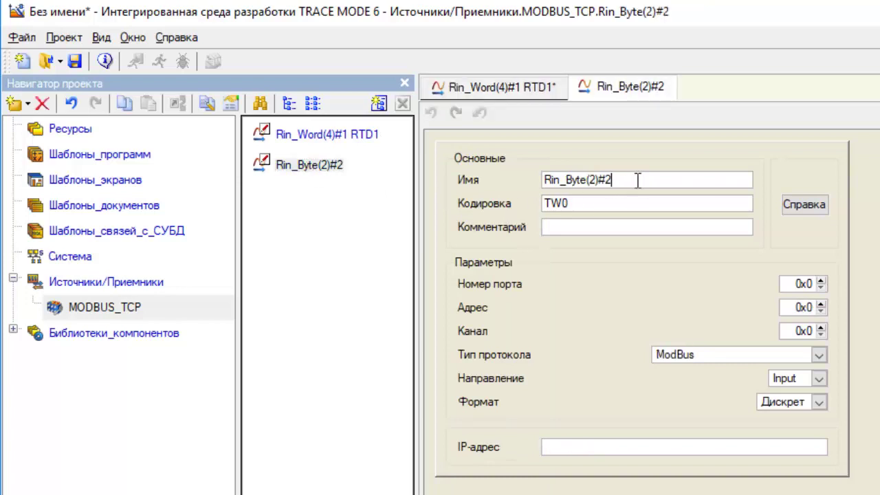
{"action": "type", "text": "DI1"}
Set the DI1 component's address to 0x1, channel to 0x20 and protocol type to TCP/IP.
{"action": "left_click", "coordinate": [821, 304]}
{"action": "left_click", "coordinate": [808, 332]}
{"action": "type", "text": "2"}
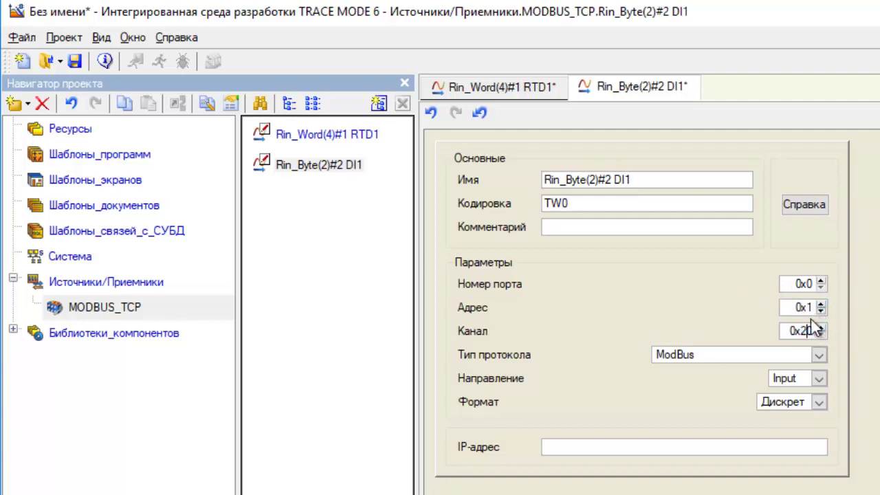
{"action": "left_click", "coordinate": [816, 356]}
{"action": "left_click", "coordinate": [710, 421]}
Copy the IP address 192.168.10.200 from the RTD1 component into the DI1 component.
{"action": "left_click", "coordinate": [499, 82]}
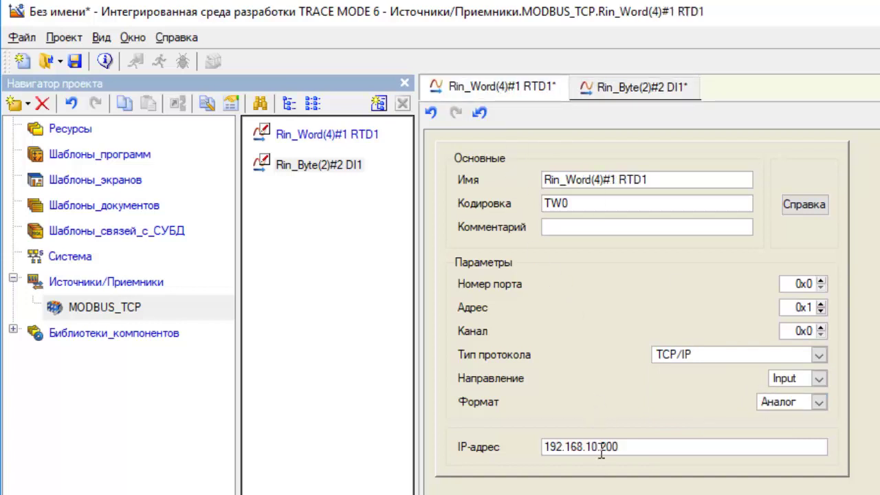
{"action": "left_click_drag", "start_coordinate": [627, 446], "coordinate": [389, 438]}
{"action": "key", "text": "ctrl+c"}
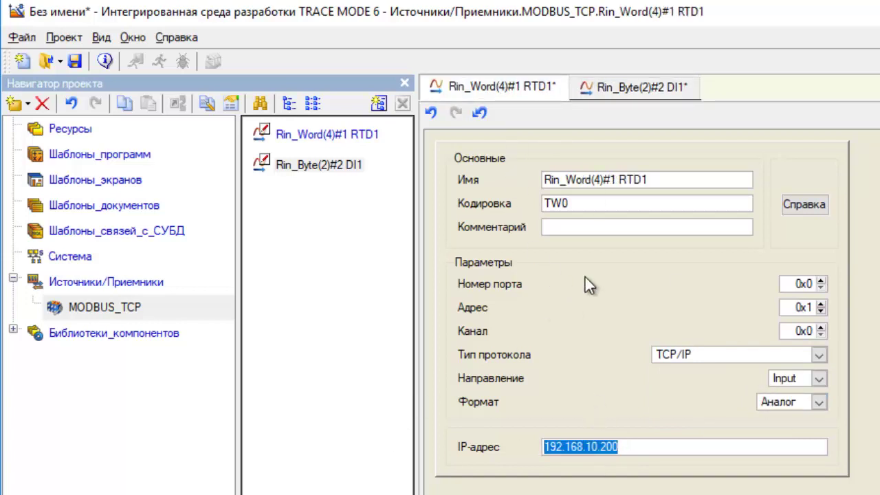
{"action": "left_click", "coordinate": [643, 87]}
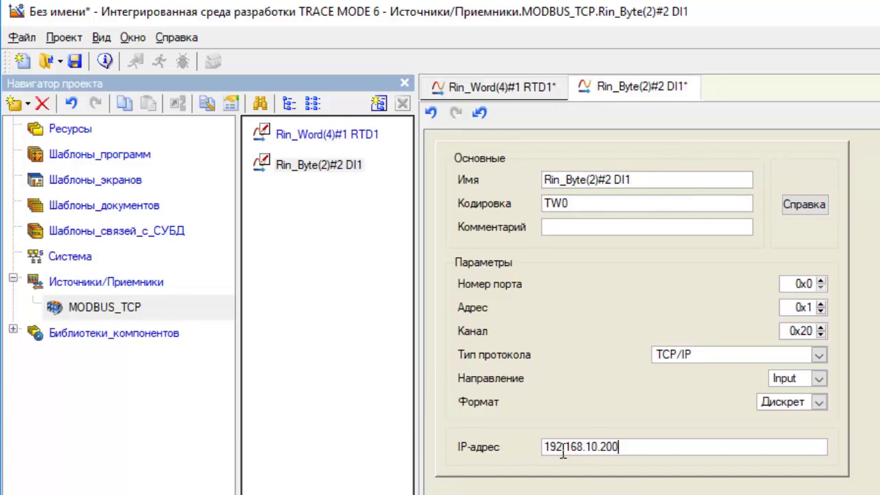
Create a W_Word(6) component in the MODBUS_TCP group and rename it W_Word(6)#3 AO1.
{"action": "right_click", "coordinate": [275, 199]}
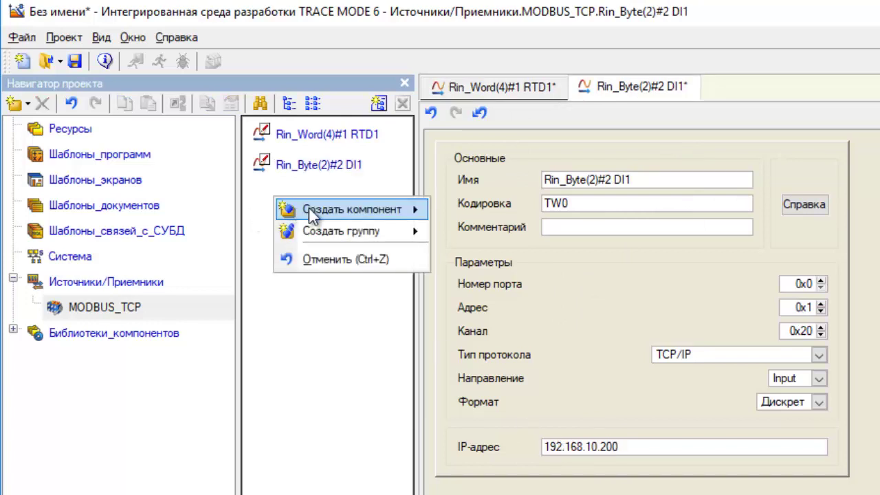
{"action": "mouse_move", "coordinate": [308, 209]}
{"action": "left_click", "coordinate": [475, 337]}
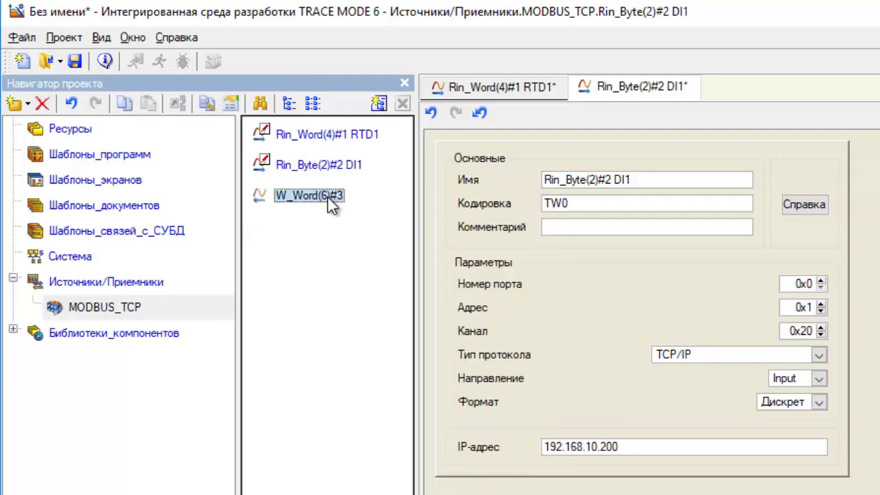
{"action": "double_click", "coordinate": [327, 197]}
{"action": "left_click", "coordinate": [644, 179]}
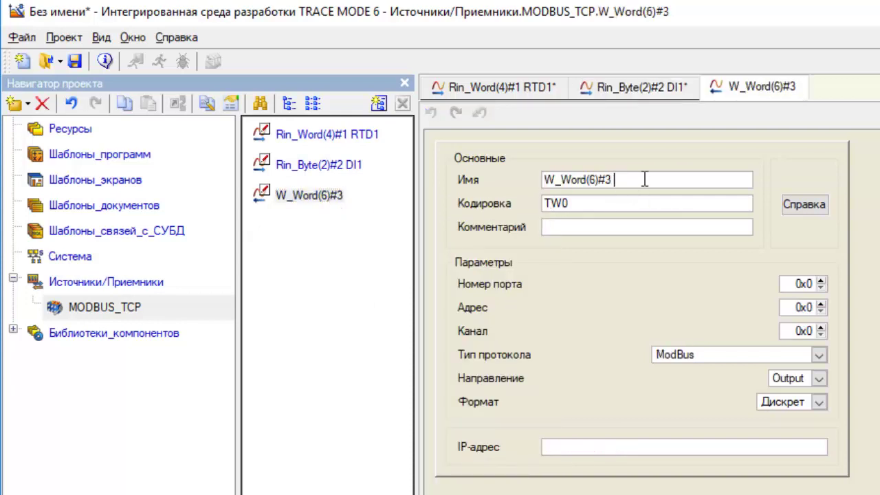
{"action": "type", "text": "AO1"}
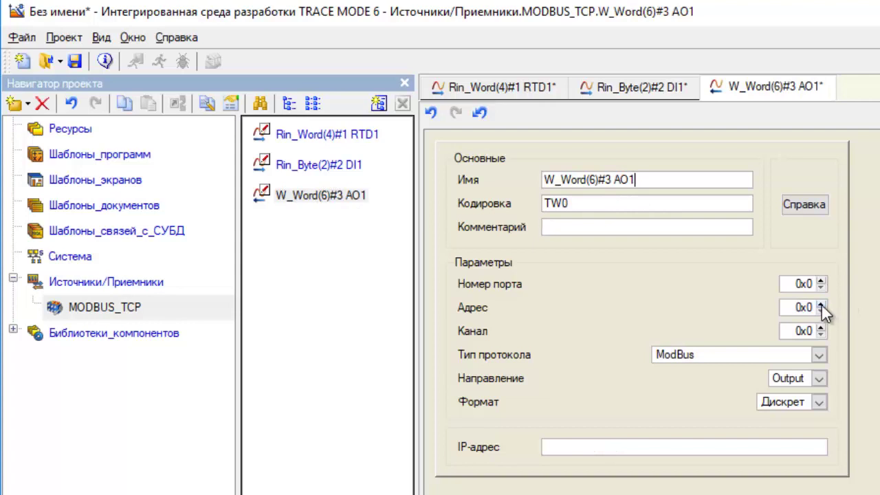
Configure the AO1 component with address 0x1, channel 0x1, protocol TCP/IP, format Аналог and IP address 192.168.10.200.
{"action": "left_click", "coordinate": [821, 304]}
{"action": "left_click", "coordinate": [810, 331]}
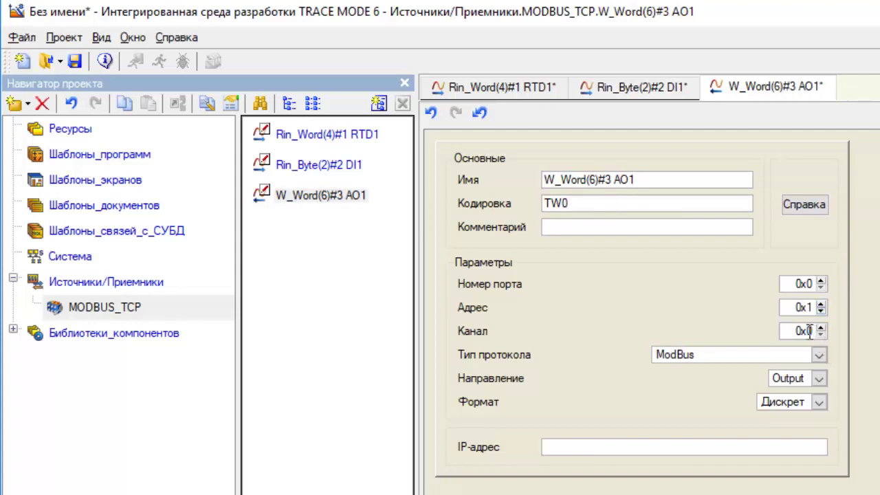
{"action": "left_click", "coordinate": [822, 332]}
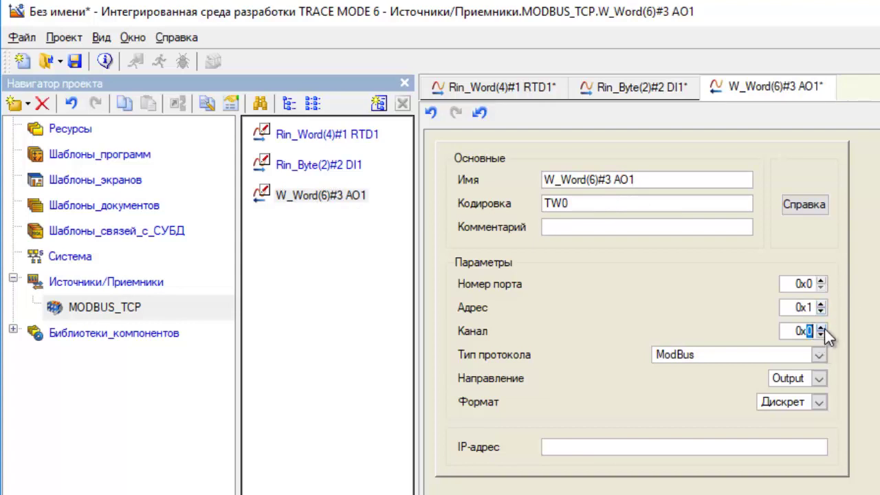
{"action": "left_click", "coordinate": [818, 356]}
{"action": "left_click", "coordinate": [705, 419]}
{"action": "left_click", "coordinate": [817, 402]}
{"action": "left_click", "coordinate": [778, 415]}
{"action": "left_click", "coordinate": [581, 449]}
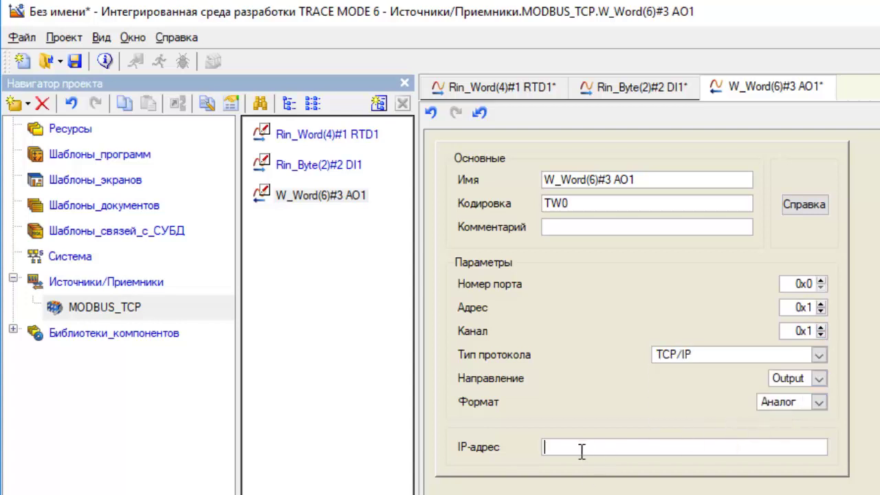
{"action": "key", "text": "ctrl+v"}
Create a W_SingleCoil(5) component in the MODBUS_TCP group and rename it W_SingleCoil(5)#4 DO1.
{"action": "right_click", "coordinate": [269, 225]}
{"action": "mouse_move", "coordinate": [404, 235]}
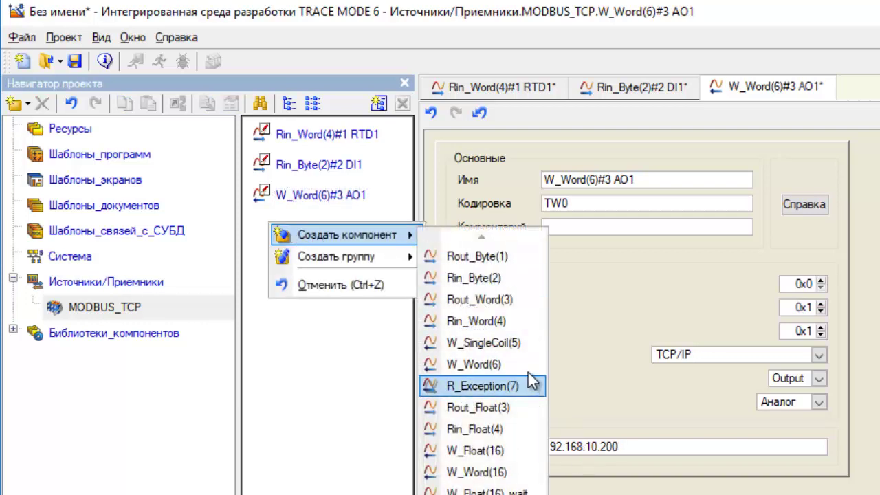
{"action": "left_click", "coordinate": [509, 345]}
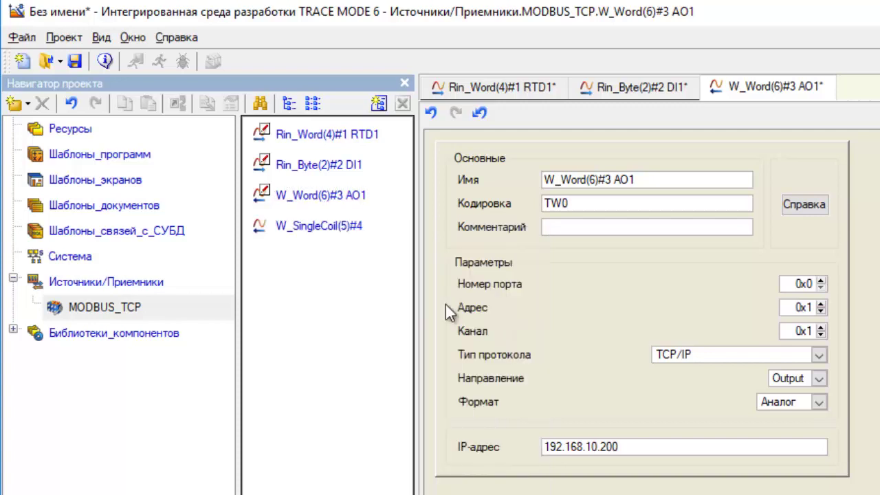
{"action": "double_click", "coordinate": [344, 227]}
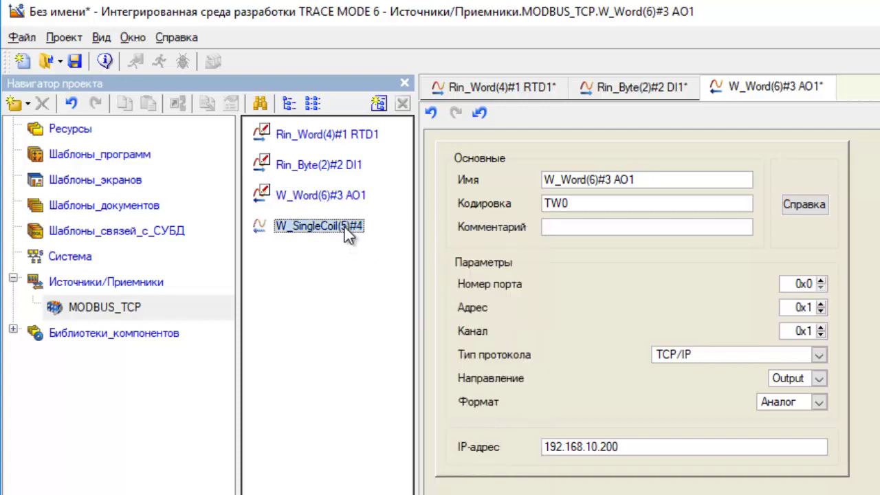
{"action": "left_click", "coordinate": [655, 183]}
{"action": "type", "text": "DO1"}
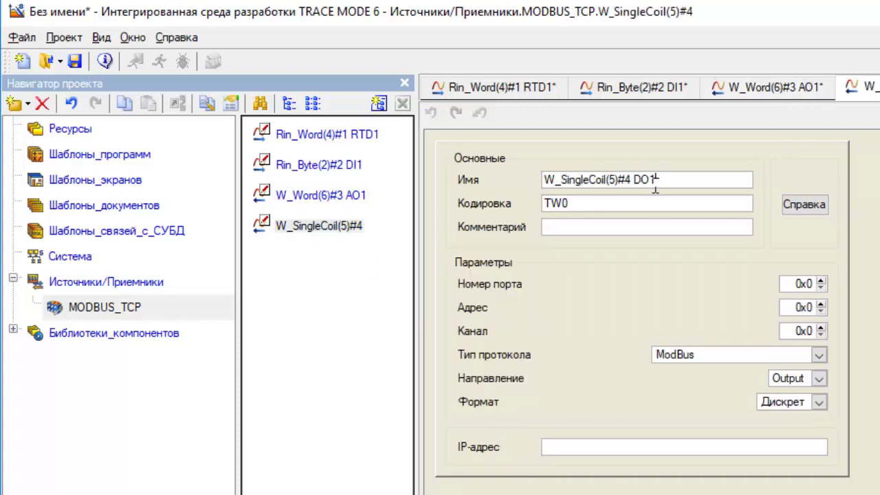
{"action": "key", "text": "Return"}
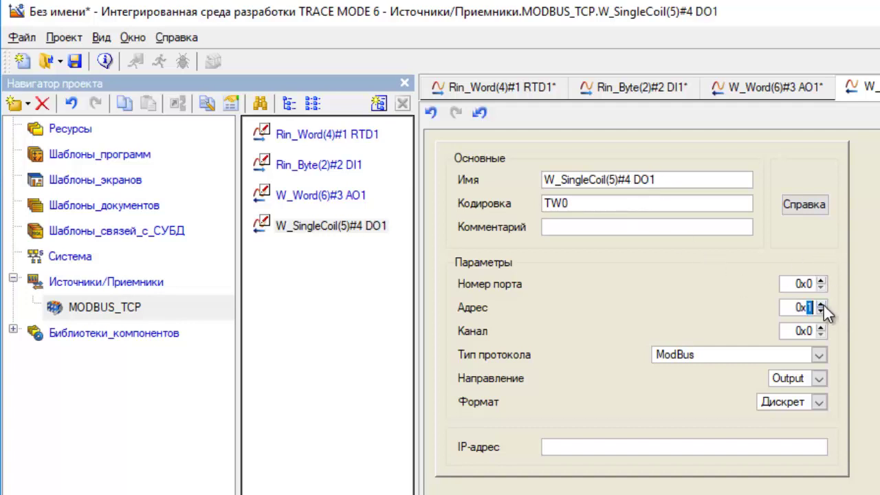
Configure the DO1 component with channel 0x21, protocol type TCP/IP and IP address 192.168.10.200.
{"action": "left_click", "coordinate": [811, 331]}
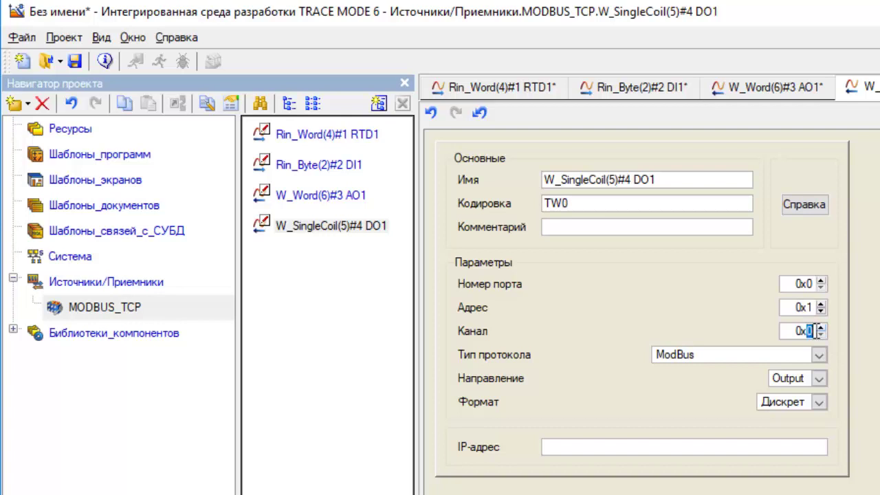
{"action": "type", "text": "21"}
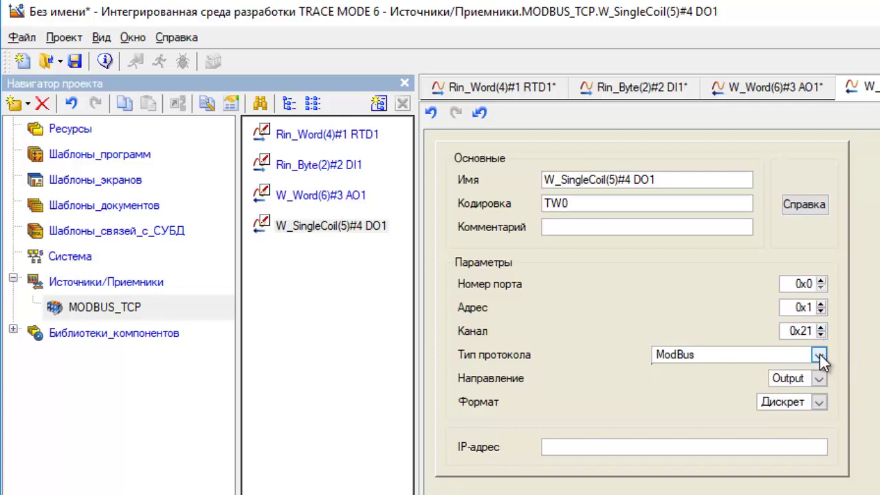
{"action": "left_click", "coordinate": [818, 355]}
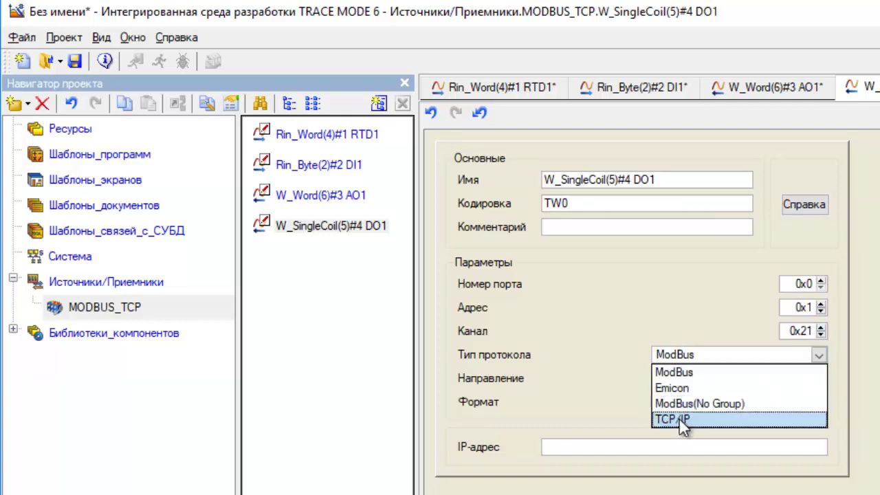
{"action": "left_click", "coordinate": [680, 419]}
{"action": "left_click", "coordinate": [598, 446]}
{"action": "key", "text": "ctrl+v"}
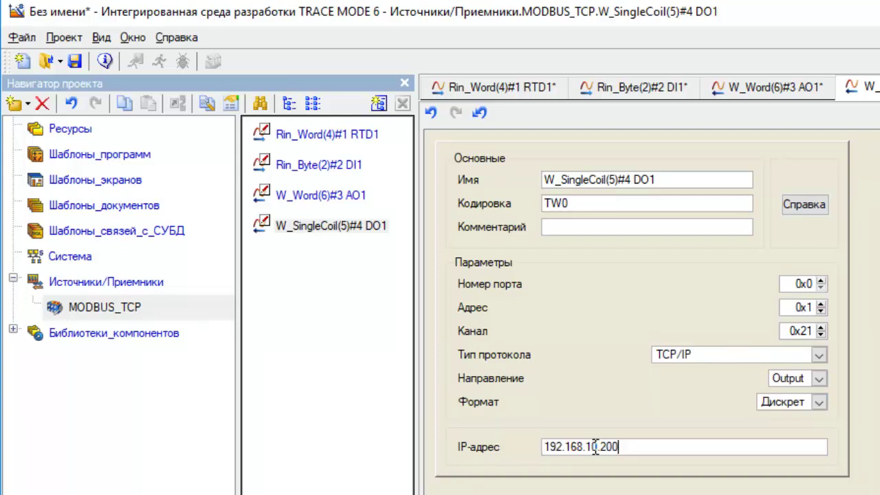
Create an RTM node in the Система layer and add the MODBUS_TCP source group to it to generate its channels.
{"action": "left_click", "coordinate": [85, 257]}
{"action": "right_click", "coordinate": [84, 256]}
{"action": "mouse_move", "coordinate": [155, 266]}
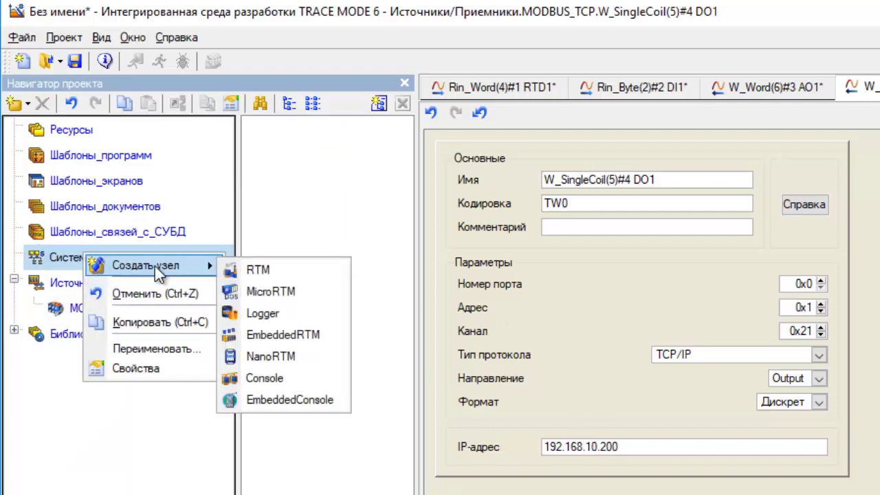
{"action": "left_click", "coordinate": [262, 269]}
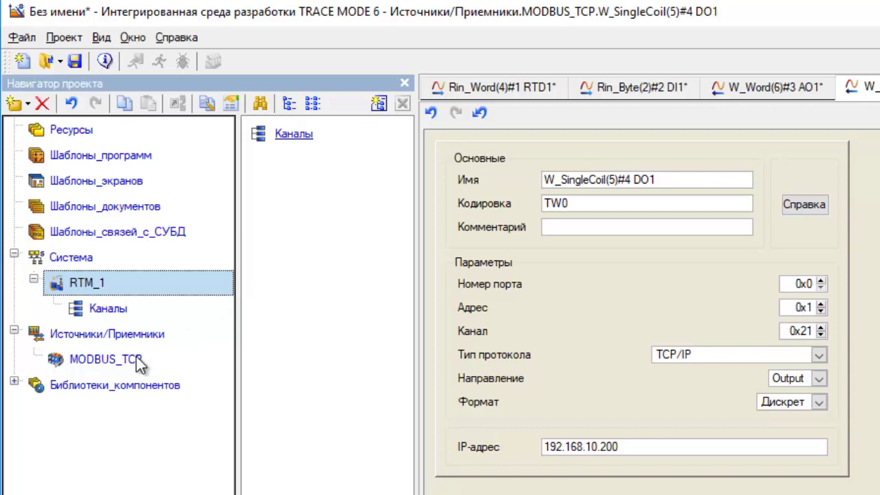
{"action": "left_click_drag", "start_coordinate": [137, 357], "coordinate": [129, 290]}
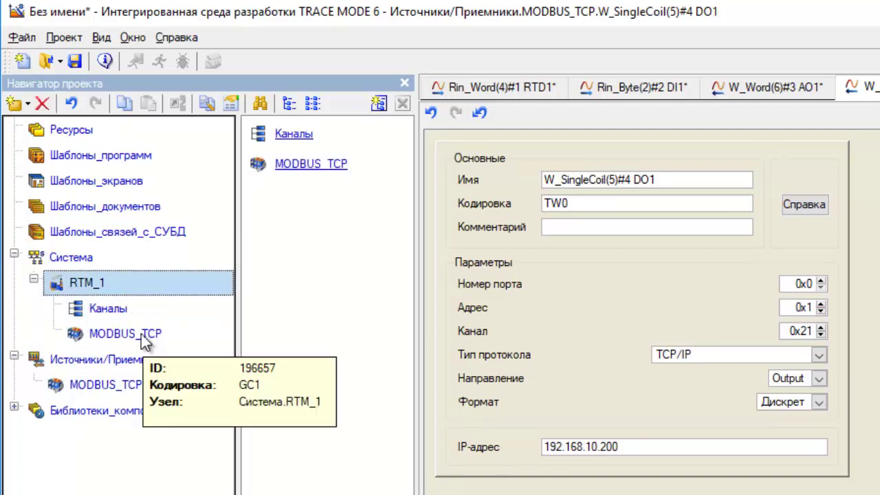
Enable processing for the Rin_Word(4)#1 RTD1 channel in the RTM node's MODBUS_TCP group and set its multiplier to 0.1.
{"action": "left_click", "coordinate": [141, 333]}
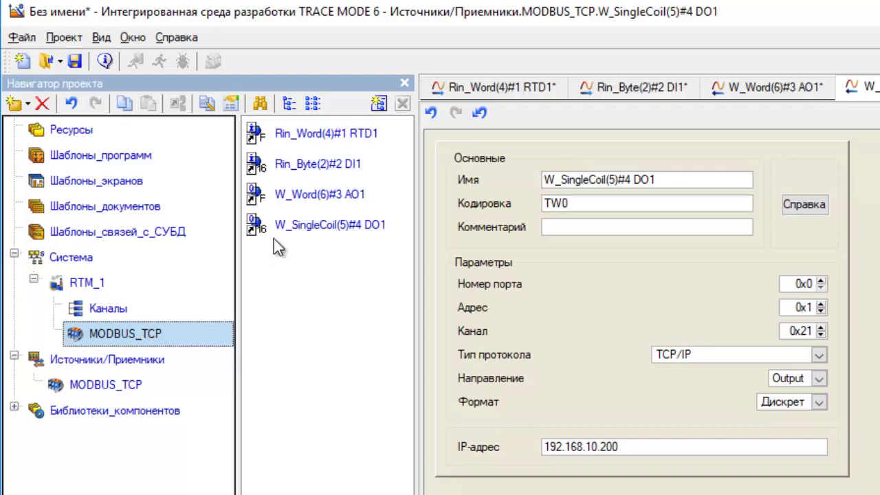
{"action": "double_click", "coordinate": [318, 134]}
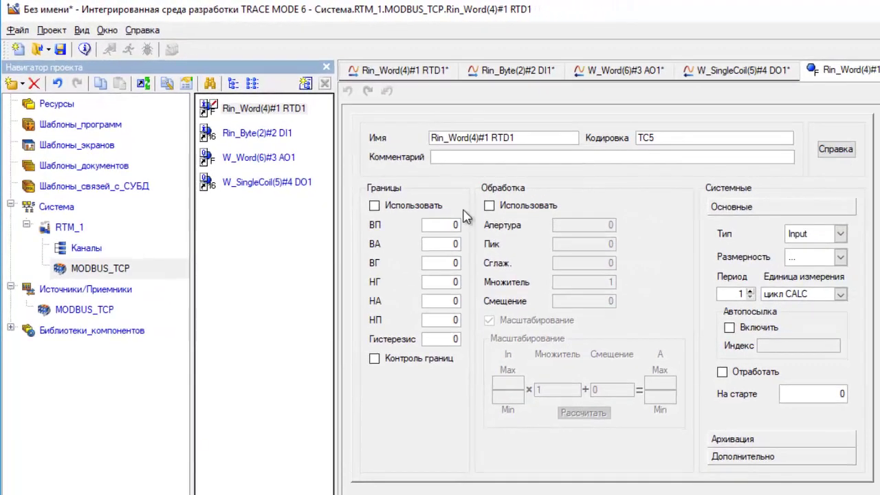
{"action": "left_click", "coordinate": [489, 205]}
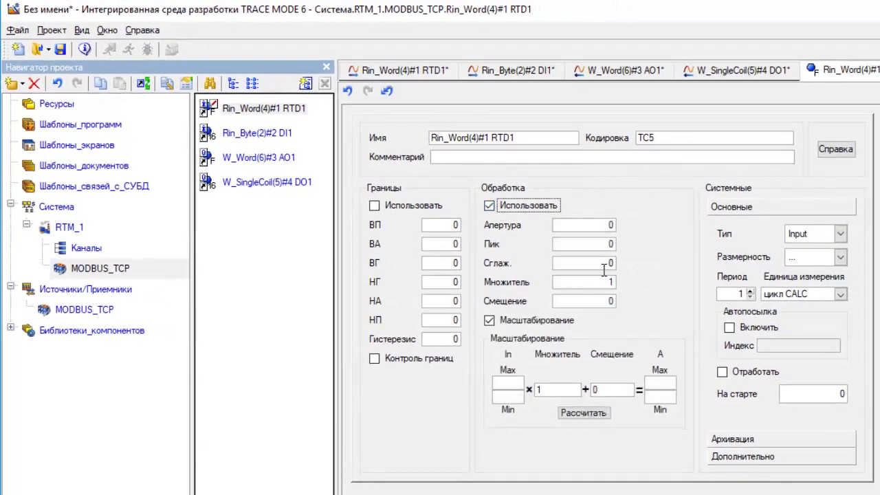
{"action": "type", "text": "0."}
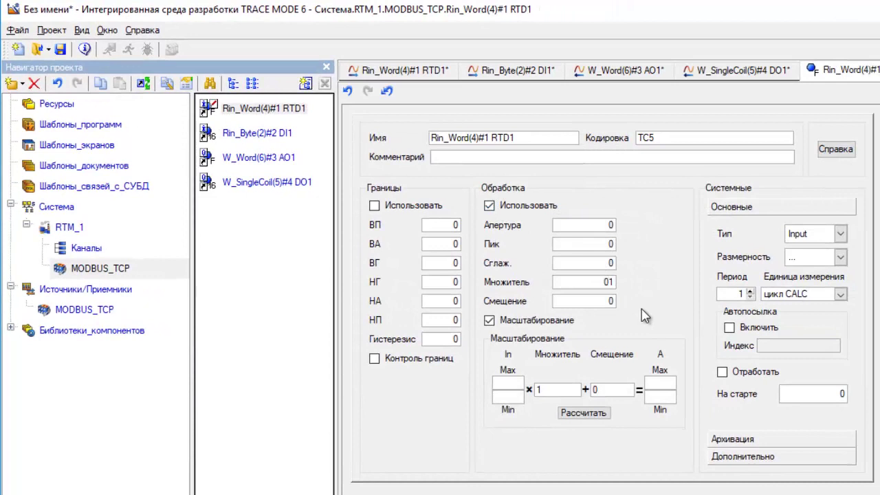
{"action": "key", "text": "Return"}
Enable processing for the W_Word(6)#3 AO1 channel and calculate its scaling from A 0 to 10 into Q 0 to 32767.
{"action": "left_click", "coordinate": [270, 157]}
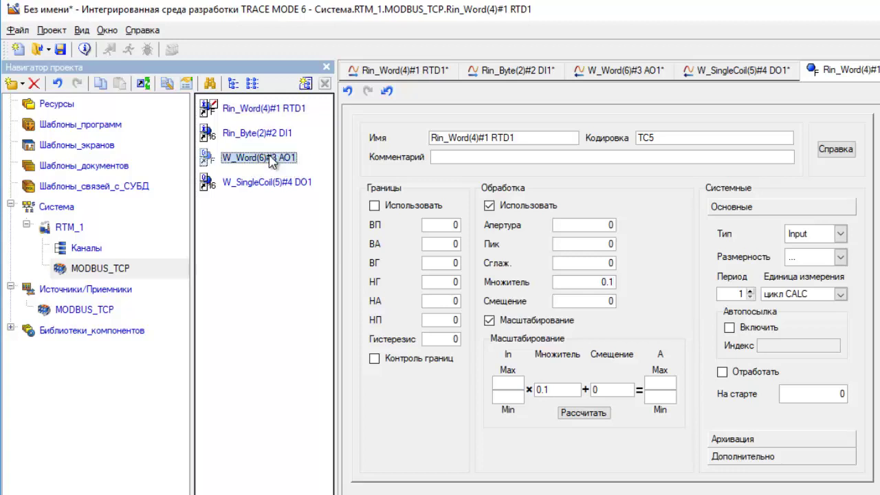
{"action": "left_click", "coordinate": [489, 205]}
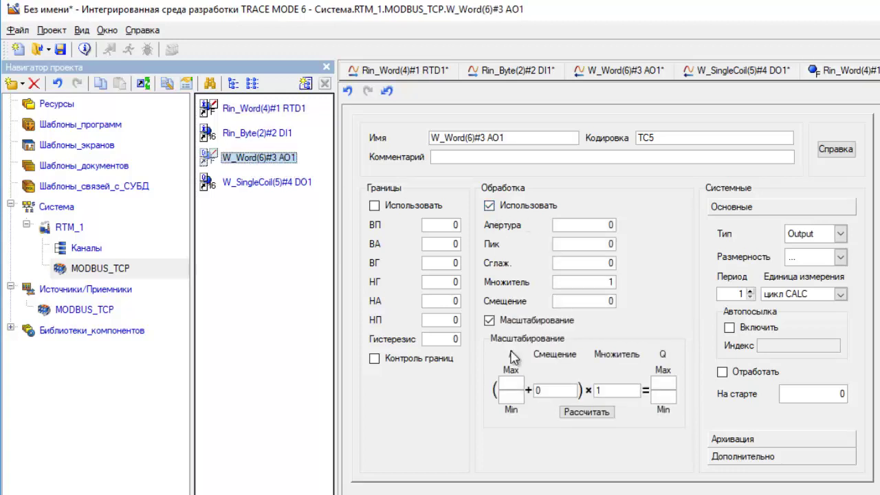
{"action": "left_click", "coordinate": [611, 413]}
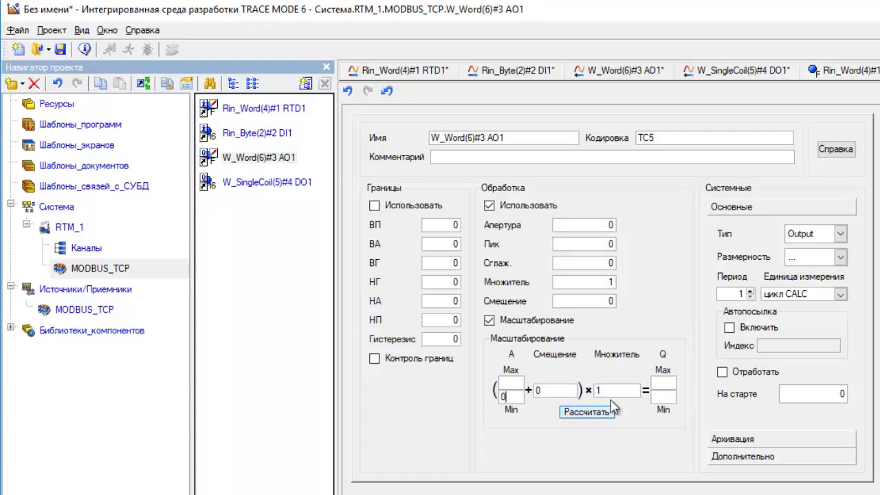
{"action": "left_click", "coordinate": [521, 382]}
{"action": "type", "text": "10"}
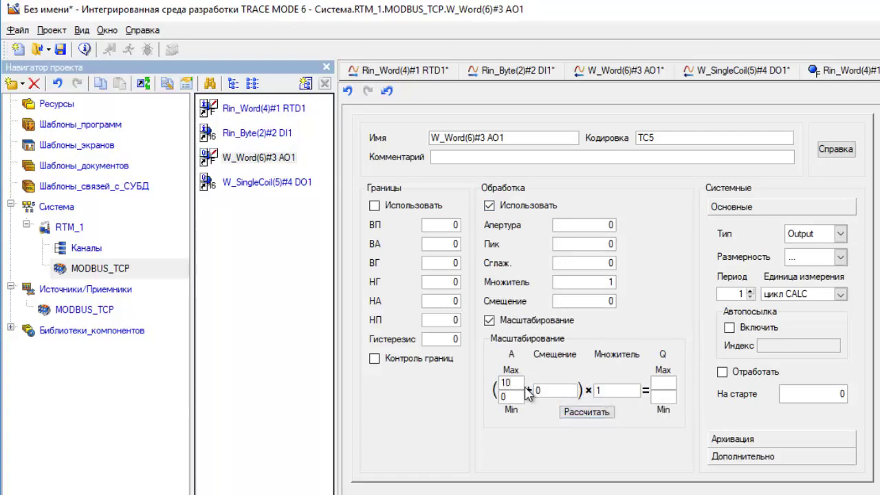
{"action": "left_click", "coordinate": [662, 396]}
{"action": "type", "text": "0"}
{"action": "left_click", "coordinate": [666, 385]}
{"action": "type", "text": "32767"}
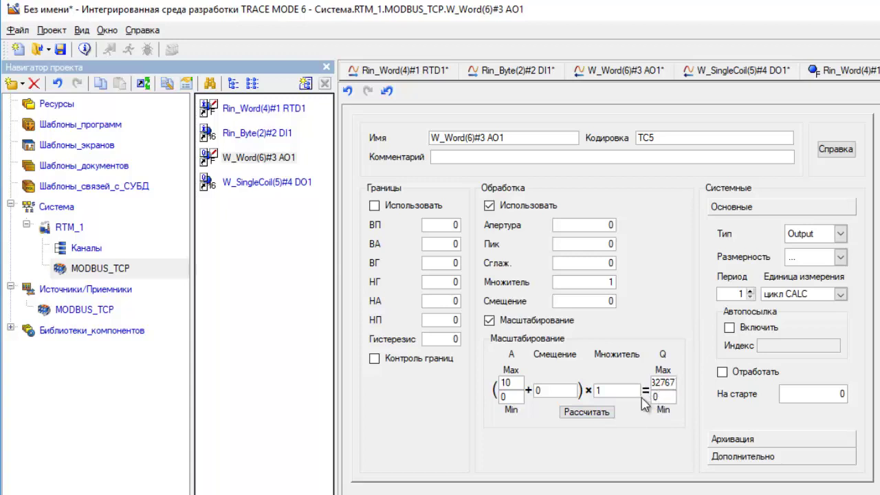
{"action": "left_click", "coordinate": [586, 412]}
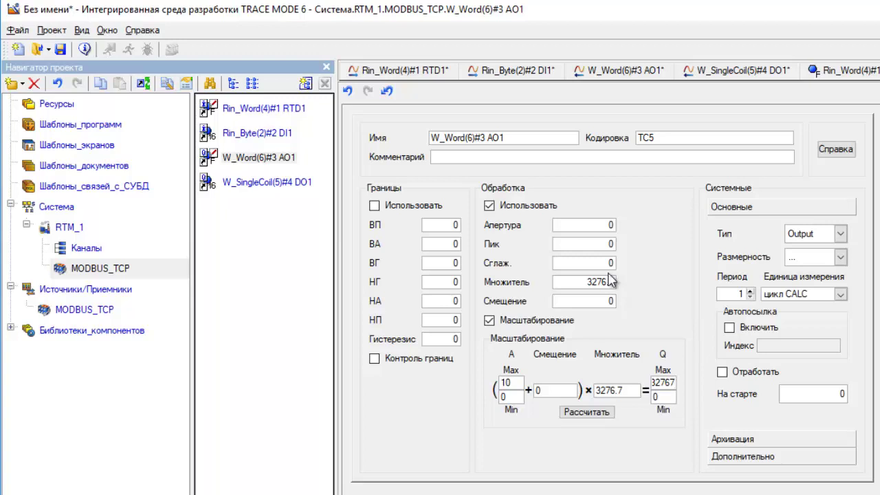
Examine the elements of Экран#1 for RTD1, DI1, AO1 and DO1 together with the screen's argument bindings.
{"action": "left_click", "coordinate": [71, 227]}
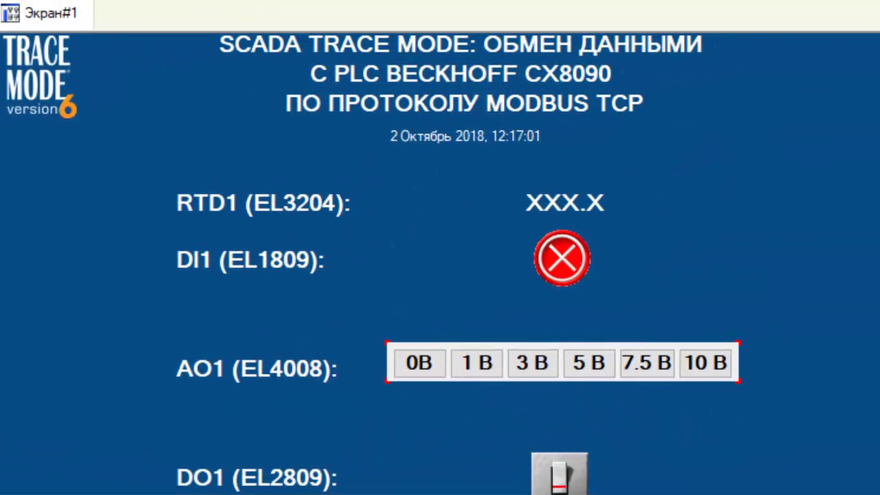
{"action": "left_click", "coordinate": [558, 201]}
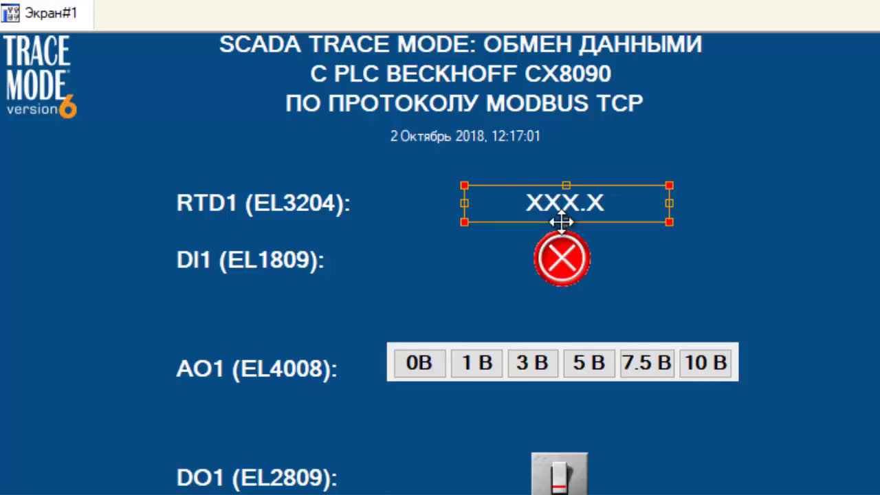
{"action": "left_click", "coordinate": [567, 264]}
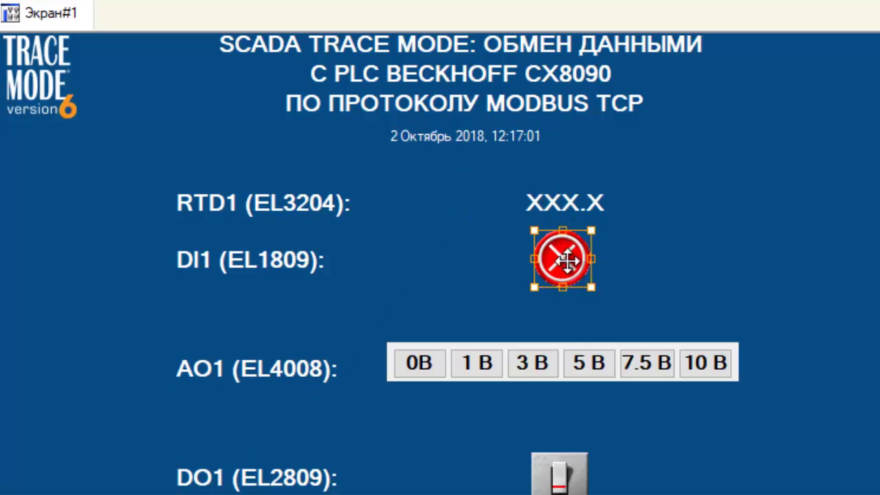
{"action": "left_click", "coordinate": [568, 367]}
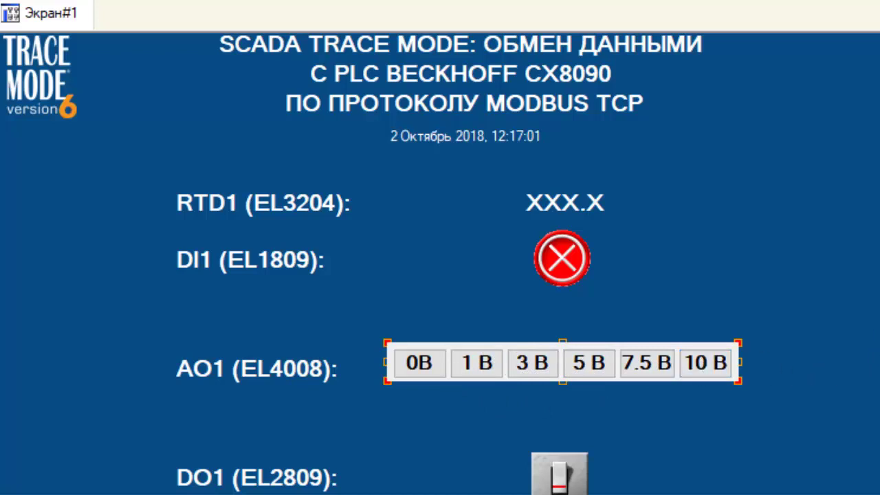
{"action": "left_click", "coordinate": [573, 477]}
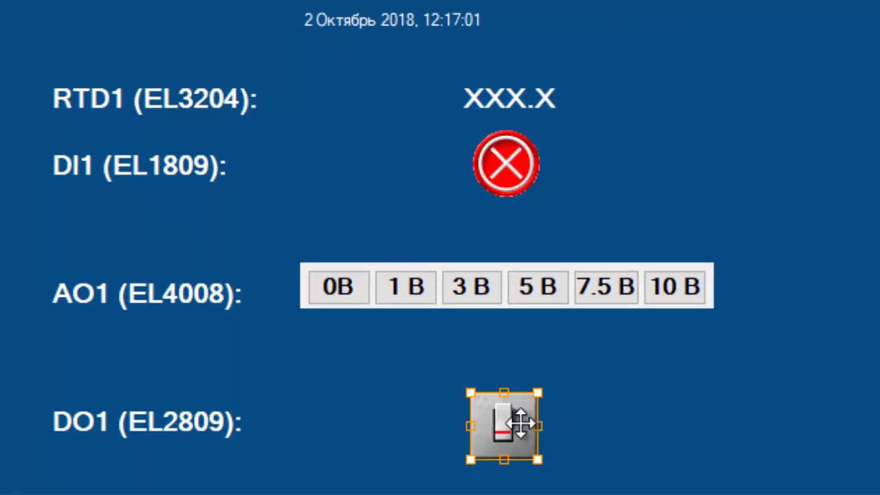
{"action": "left_click", "coordinate": [519, 421]}
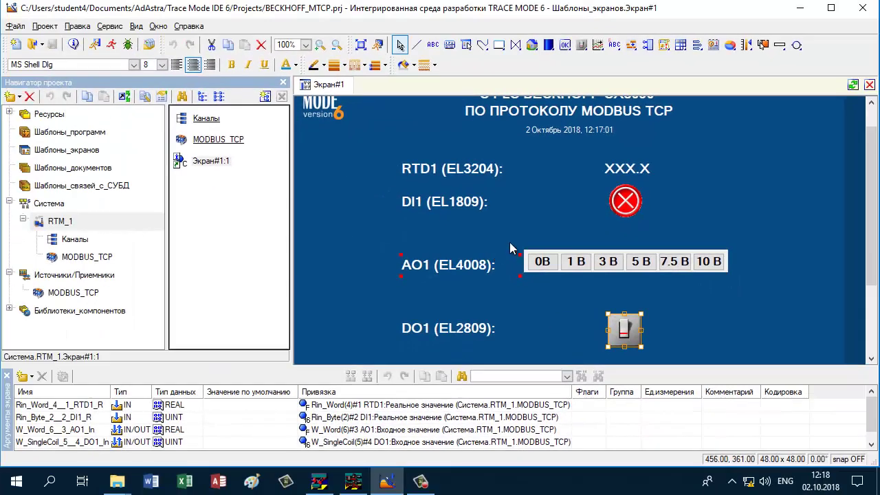
{"action": "key", "text": "Tab"}
{"action": "scroll", "coordinate": [364, 186], "scroll_direction": "up", "scroll_amount": 2}
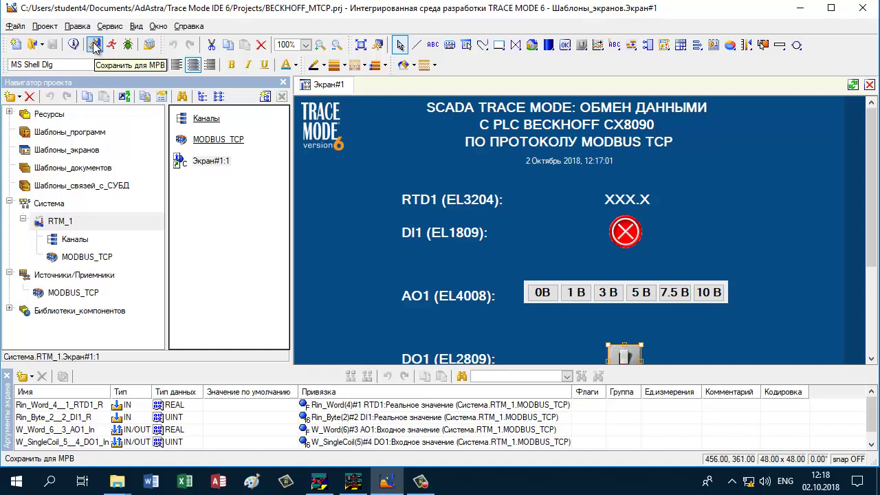
Open the RTM_1 node in the Профайлер and start its real-time execution.
{"action": "mouse_move", "coordinate": [79, 222]}
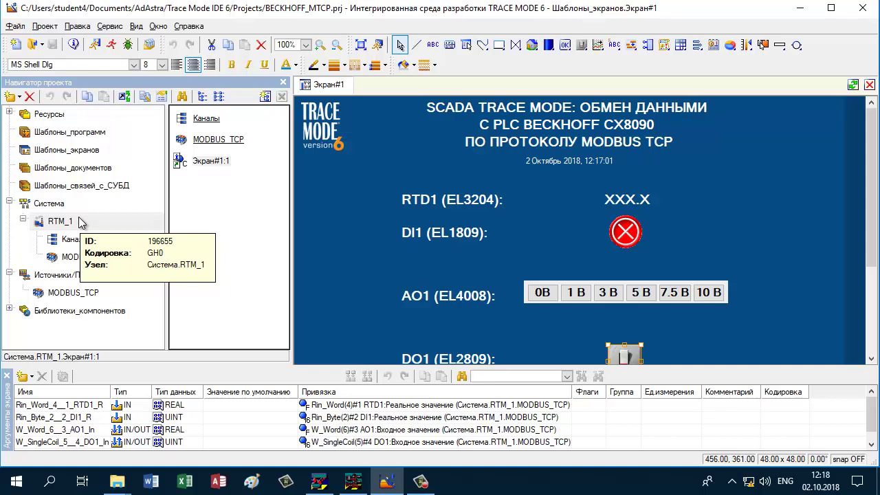
{"action": "left_click", "coordinate": [81, 222]}
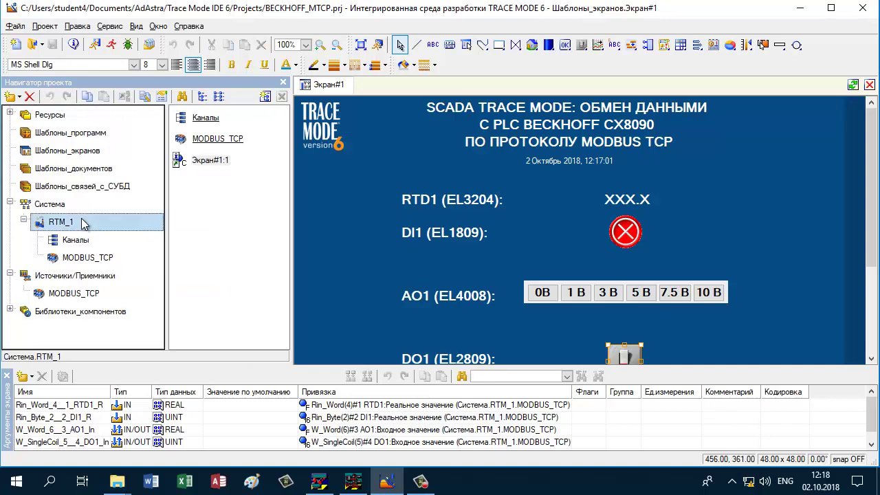
{"action": "left_click", "coordinate": [111, 44]}
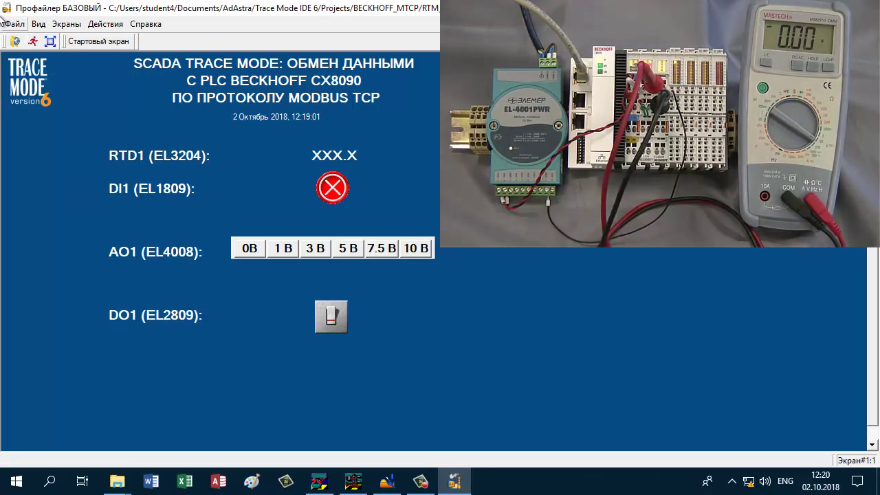
{"action": "left_click", "coordinate": [33, 41]}
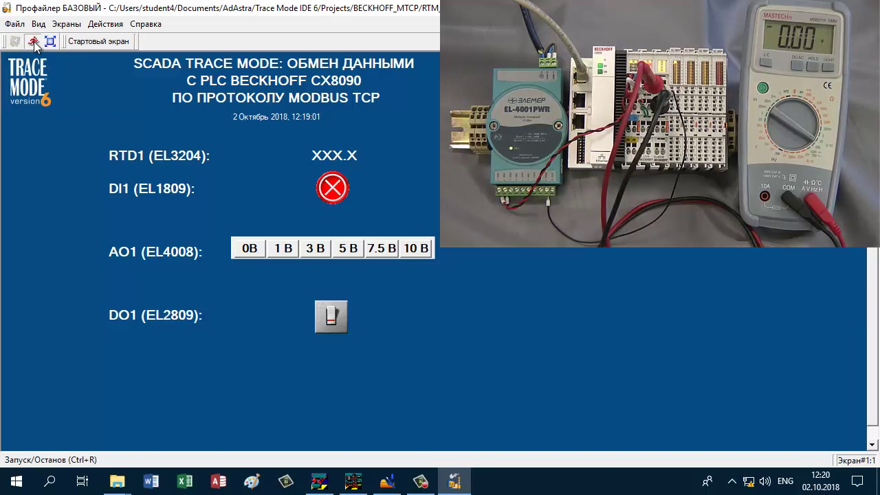